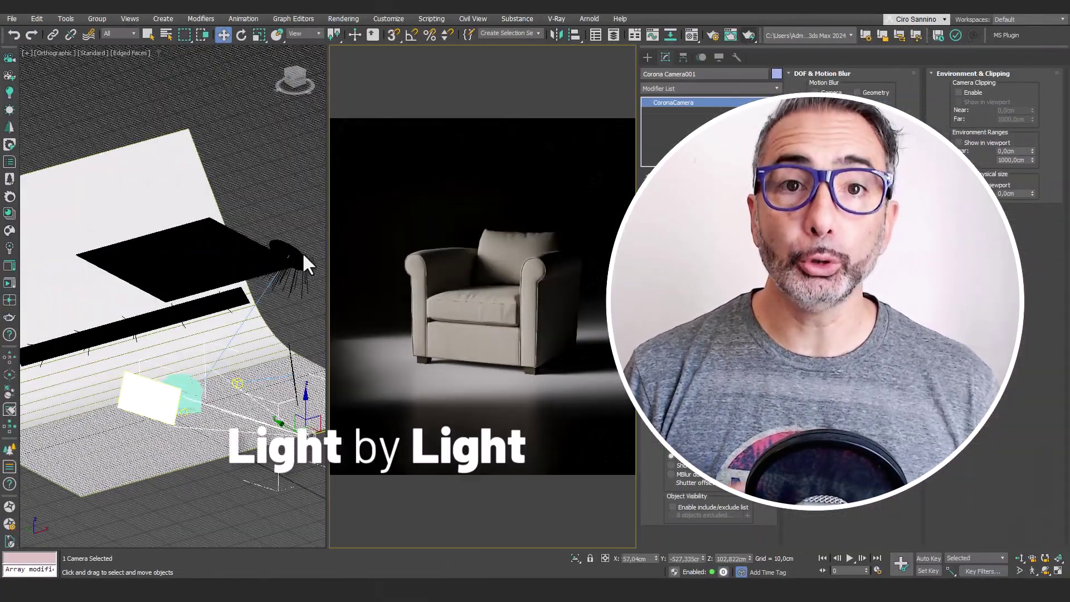
Step: Select the White Physical material slot and set its base layer colour to grey 213
left_click(302, 253)
left_click_drag(322, 246, 178, 294)
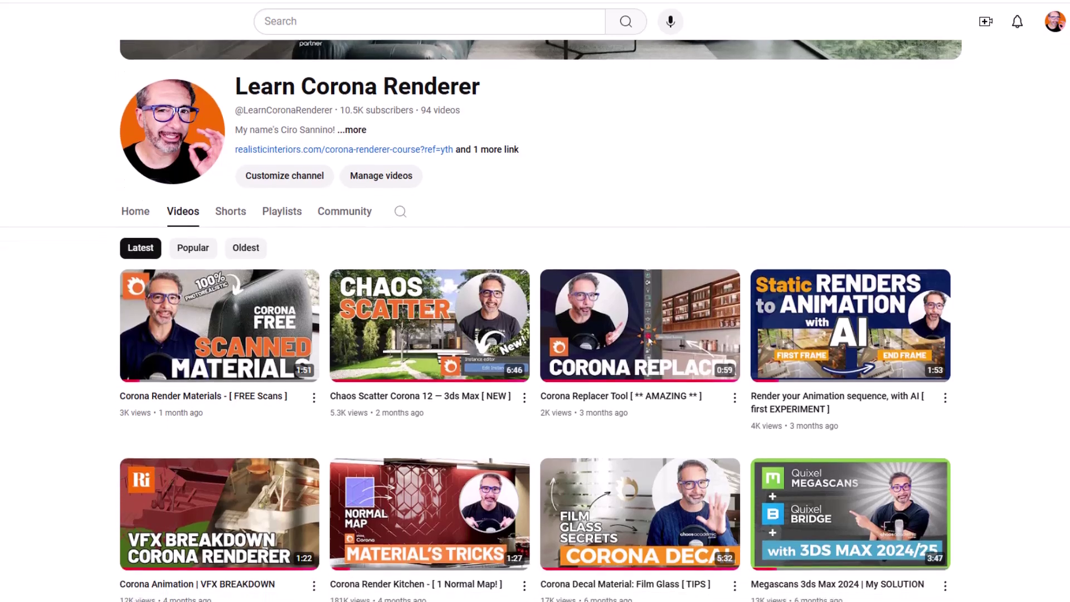
scroll(535, 334, "down", 4)
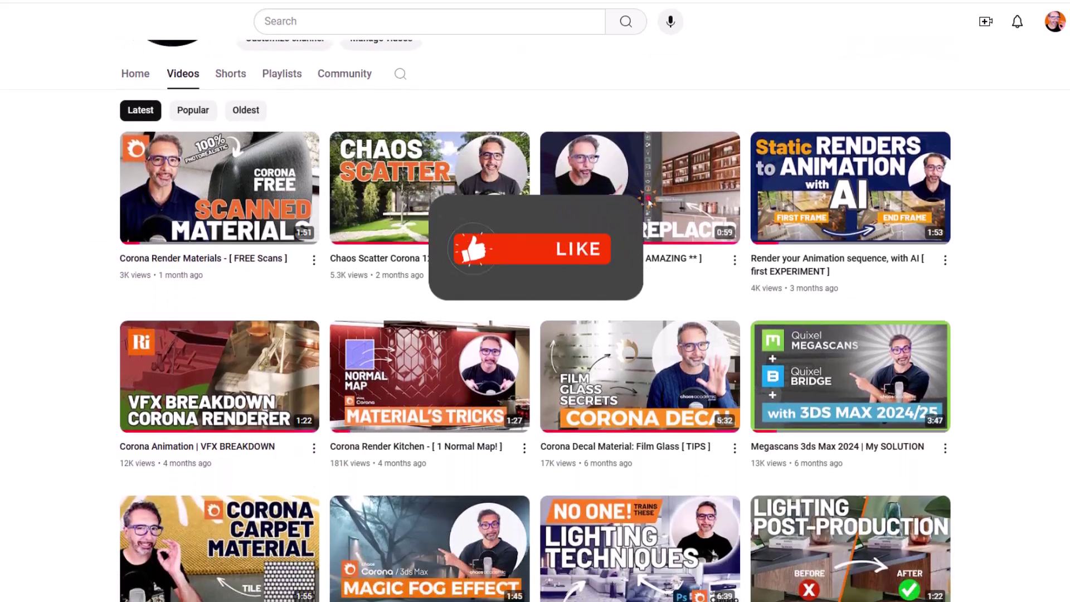
scroll(535, 334, "down", 4)
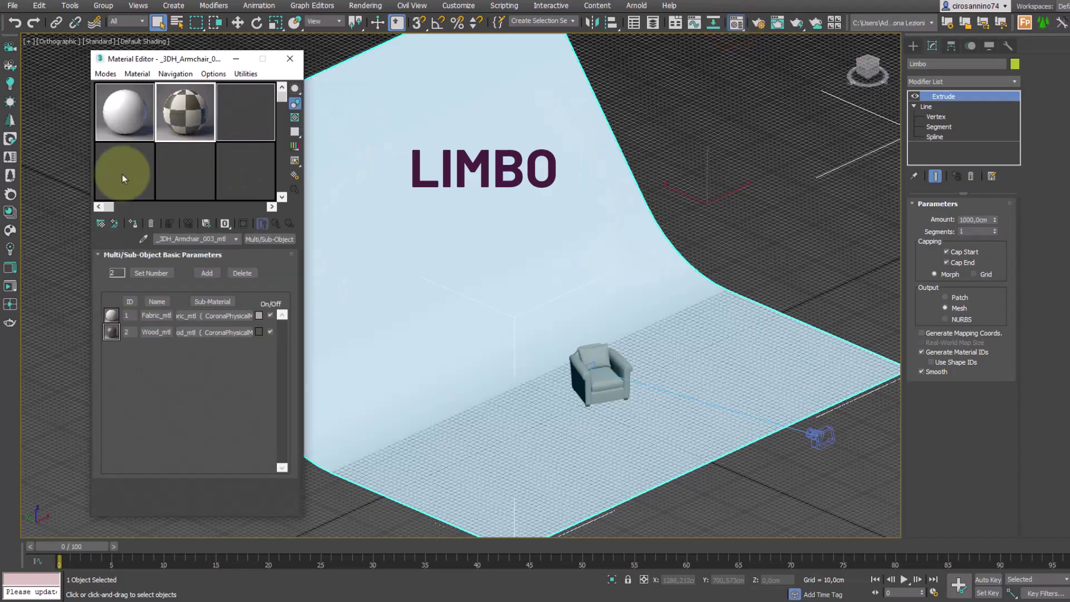
left_click(130, 175)
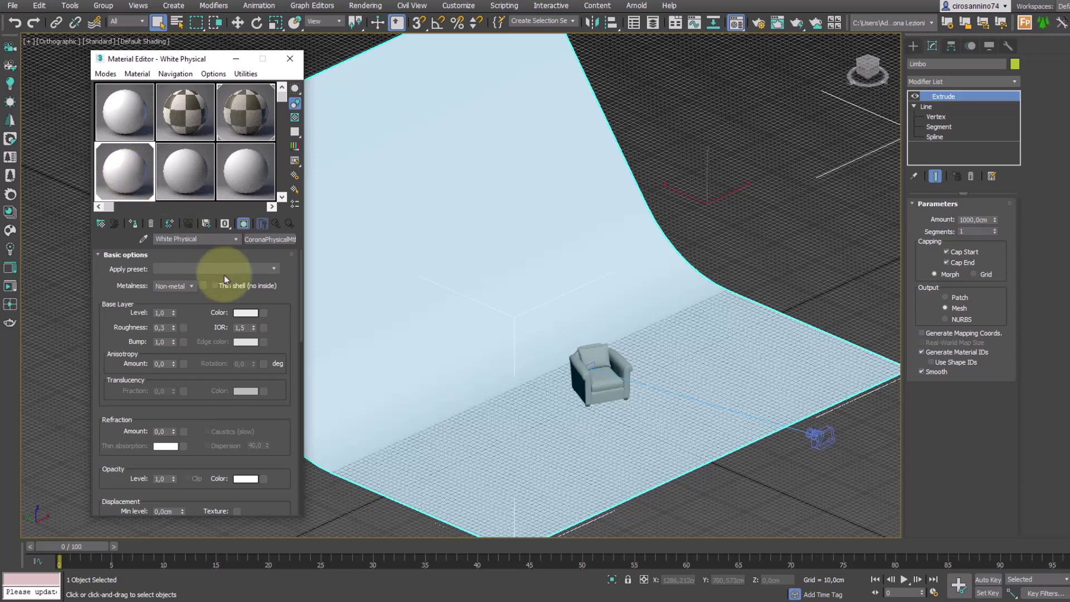
left_click(246, 312)
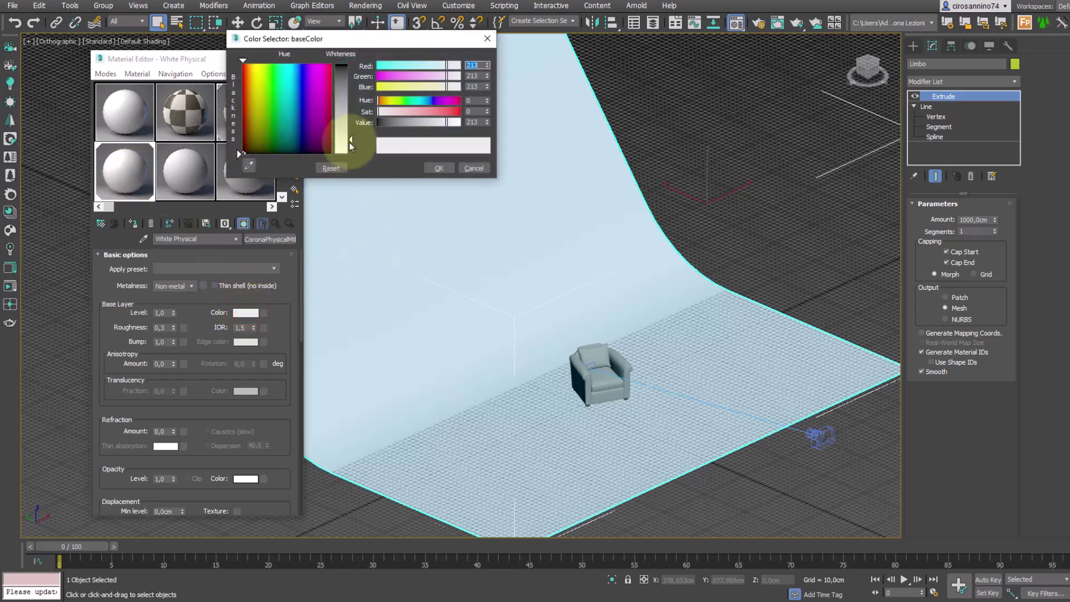
left_click(439, 169)
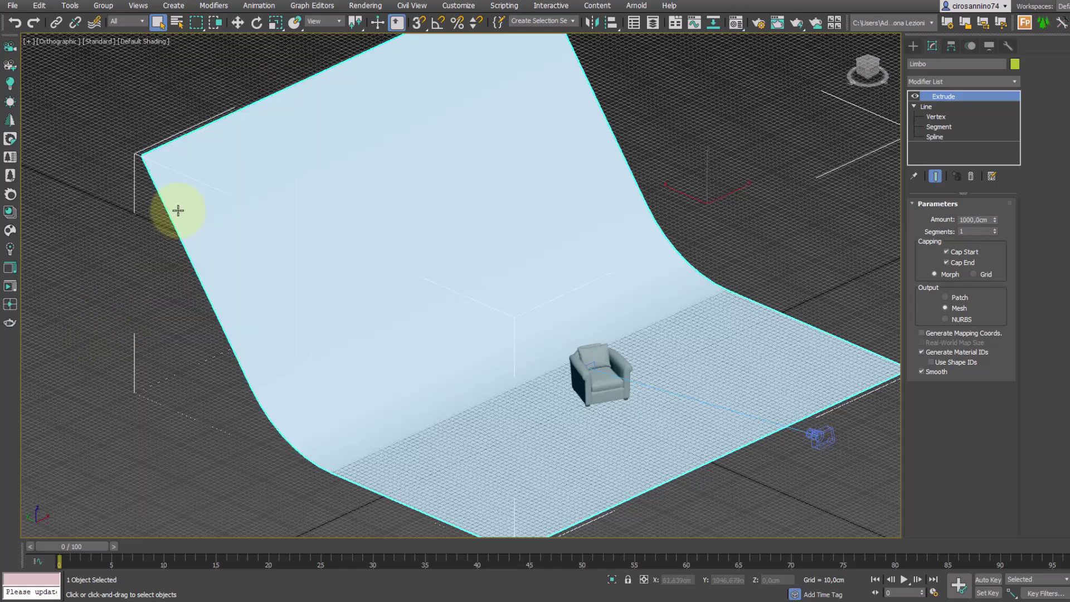
Step: Switch to the four-viewport layout showing the Corona Camera001 view of the armchair
key("alt+w")
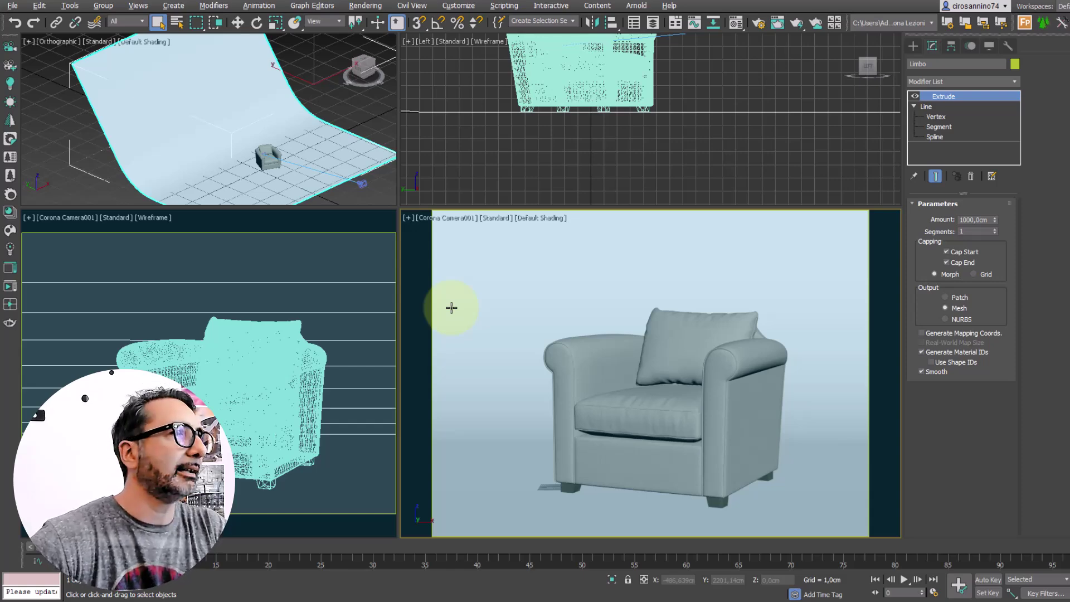
Step: In Environment and Effects, set the background colour to light grey 218
left_click(368, 6)
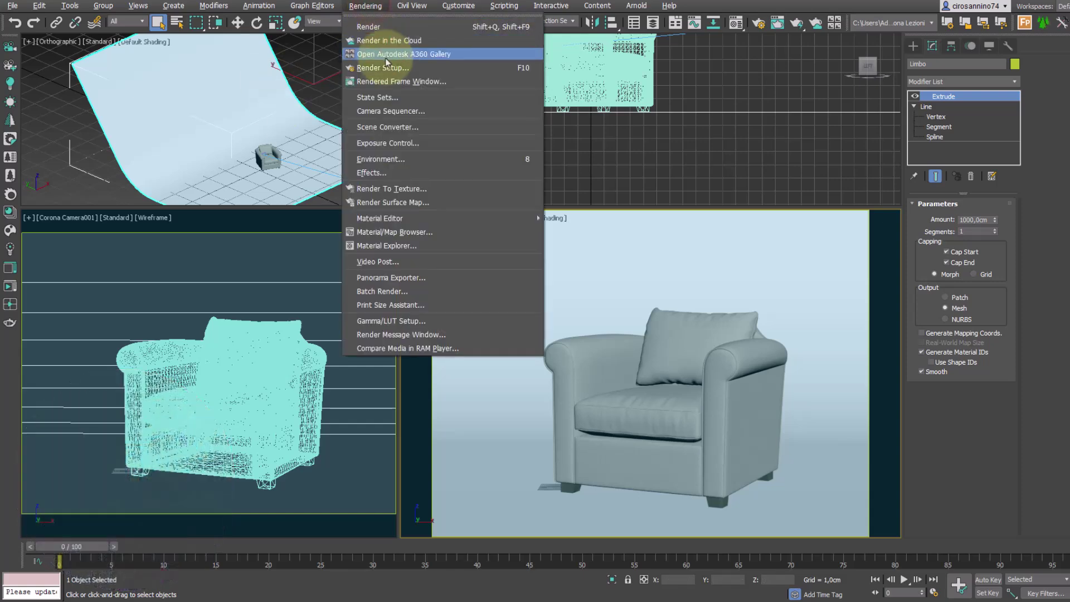
left_click(397, 160)
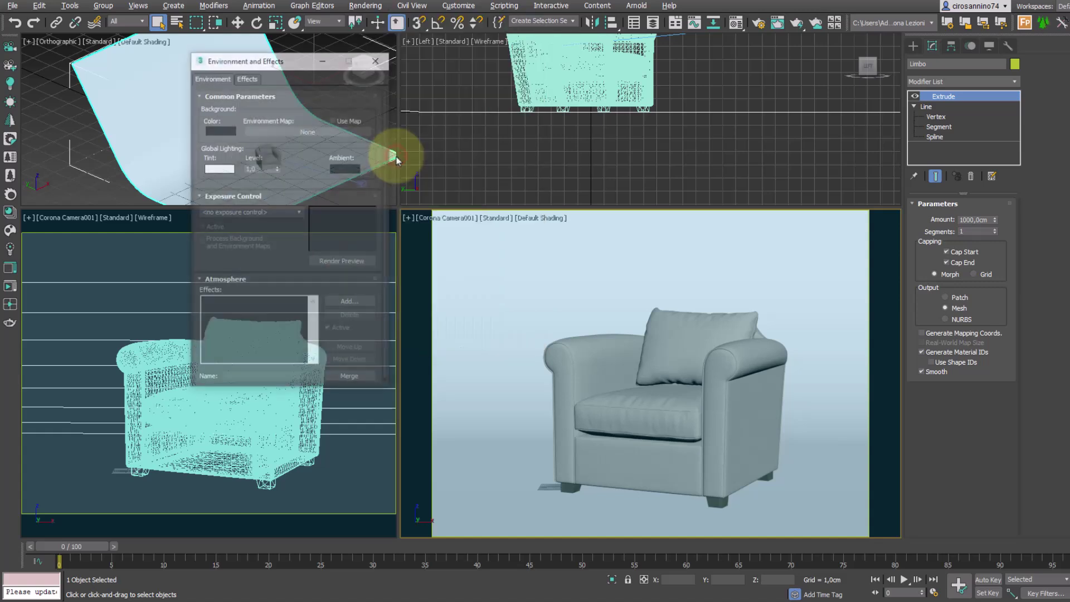
left_click(230, 131)
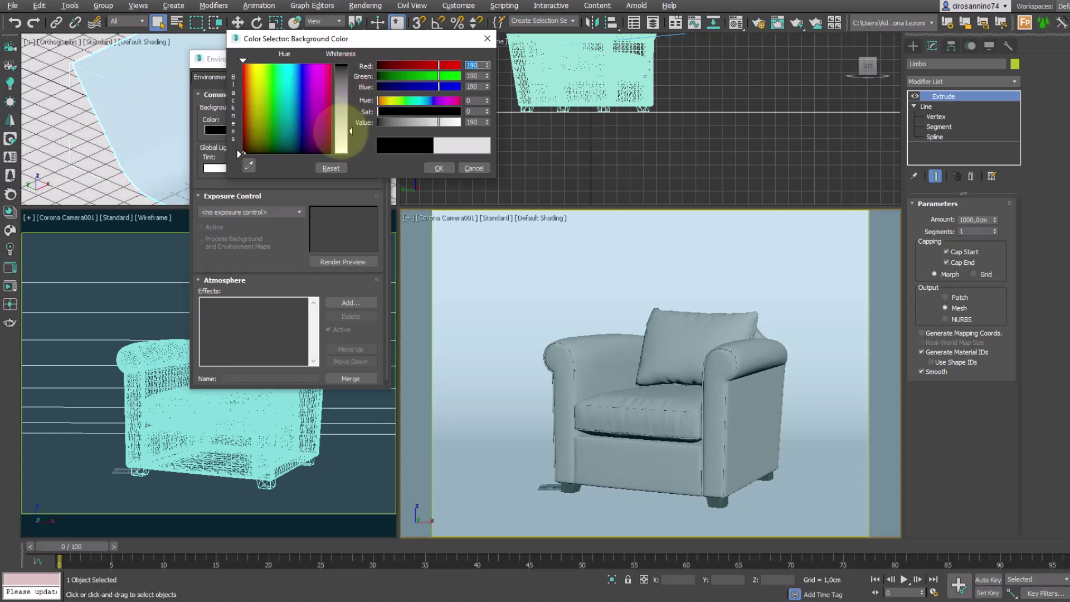
left_click_drag(334, 114, 338, 141)
left_click(438, 169)
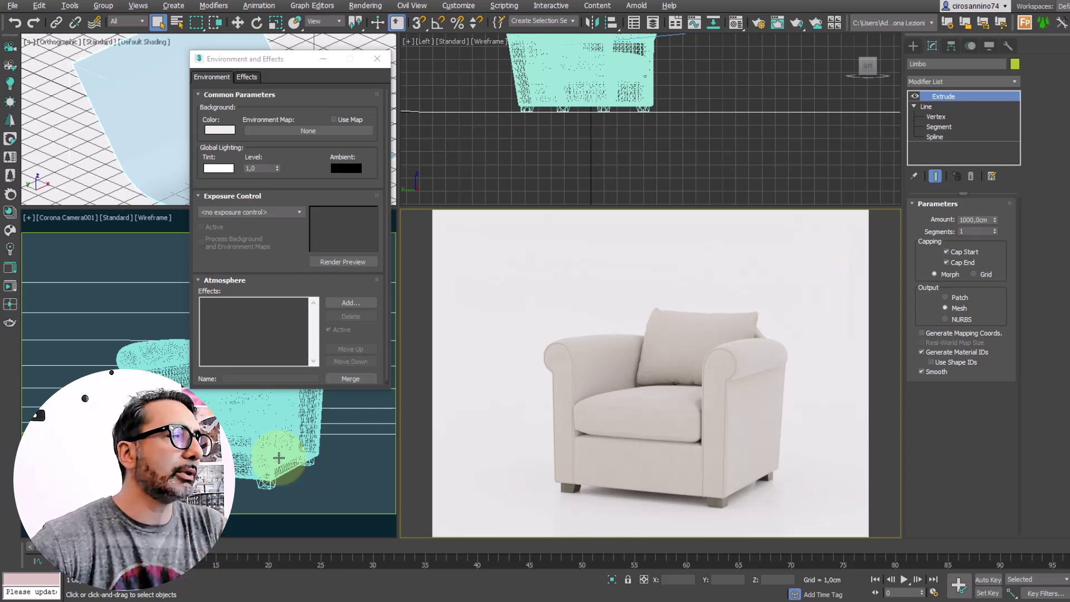
Step: Change the environment background colour to pure black (RGB 0)
left_click(220, 129)
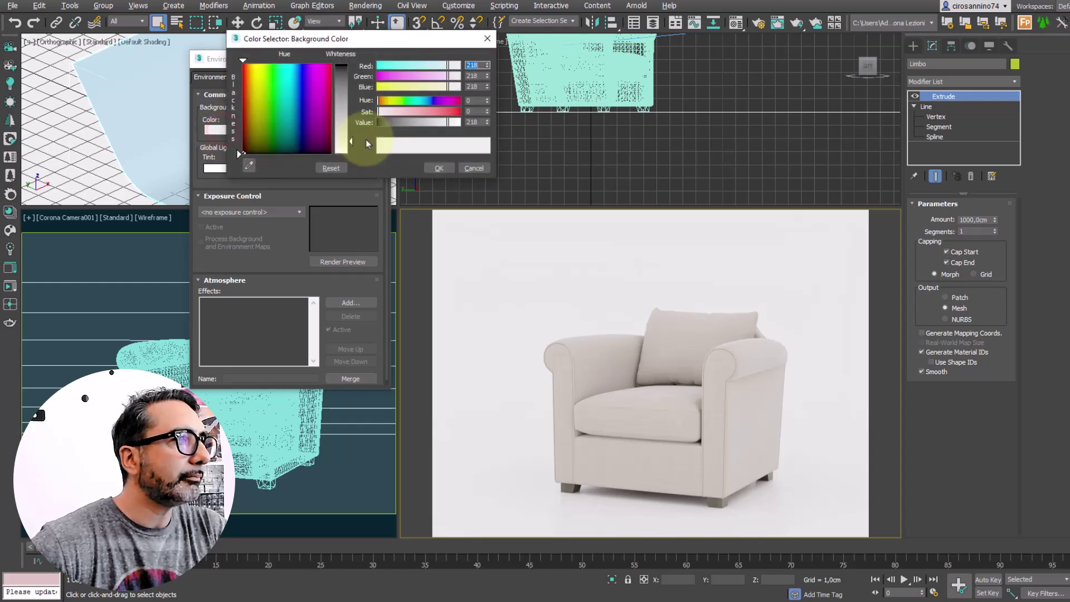
left_click_drag(352, 141, 352, 65)
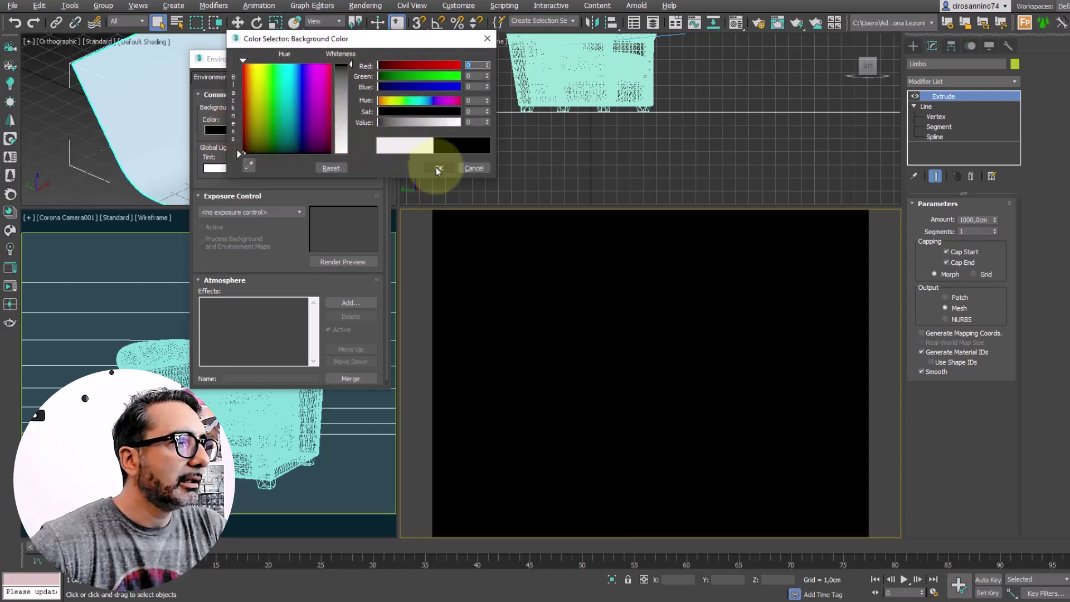
left_click(438, 169)
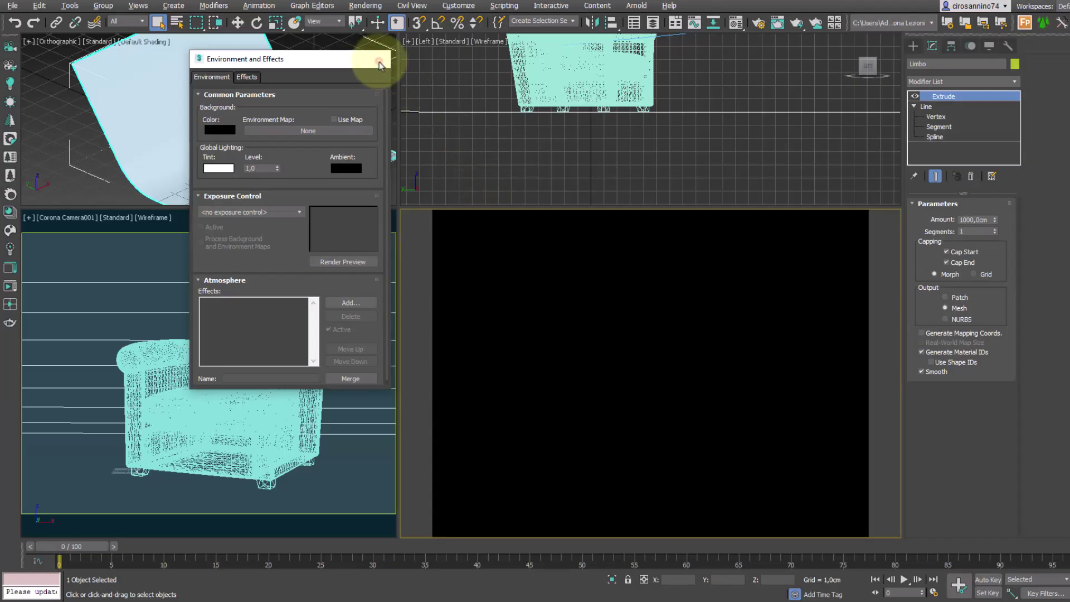
Step: Close Environment and Effects and unhide the hidden Fill light by name
left_click(379, 62)
left_click_drag(369, 71, 252, 116)
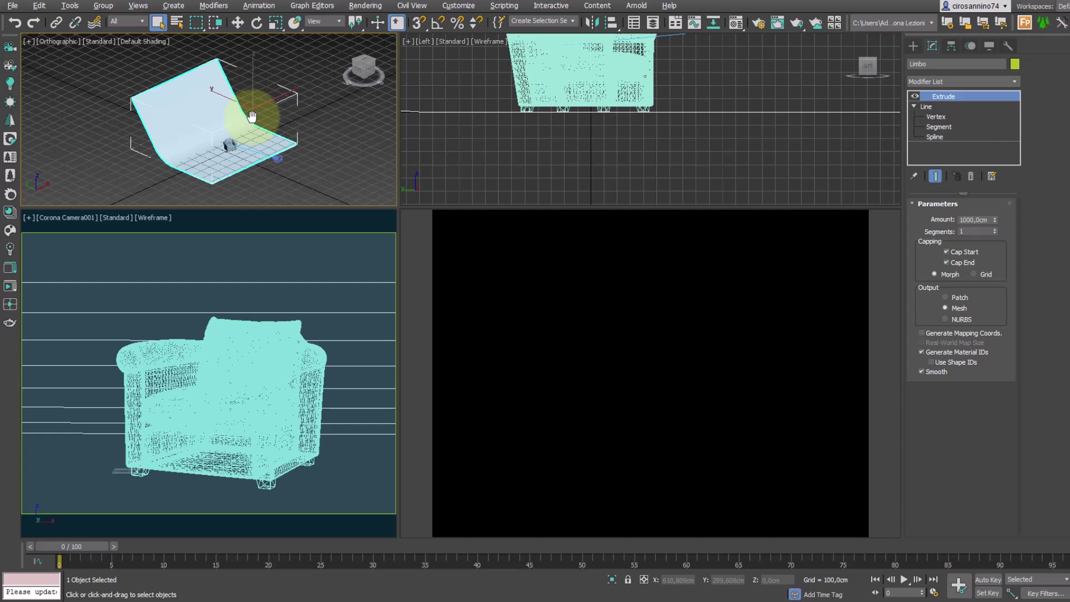
right_click(318, 134)
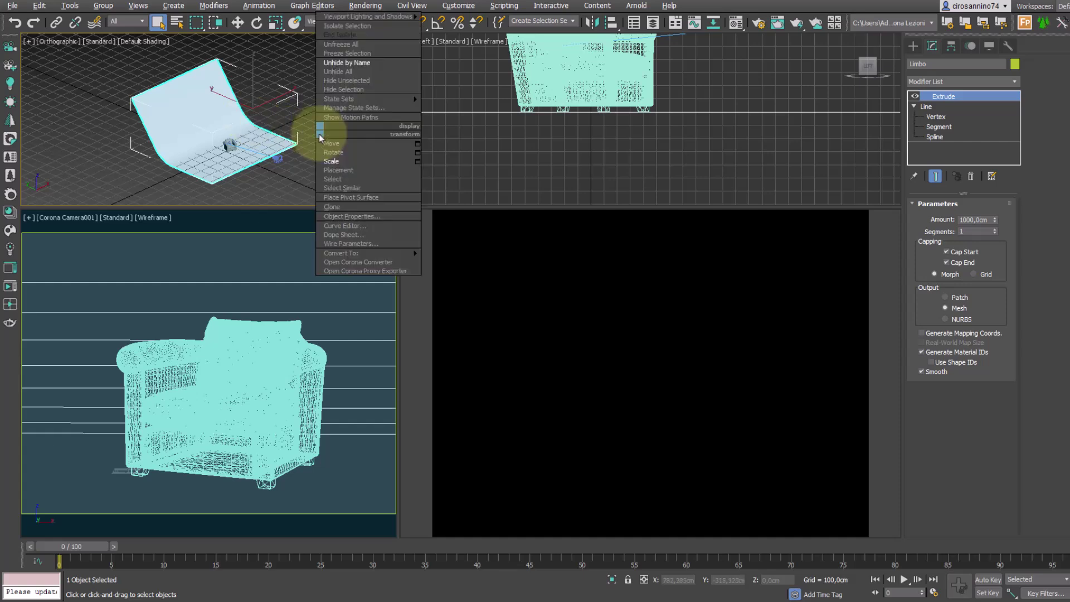
left_click(361, 66)
double_click(67, 72)
Step: Select the Fill light panel above the backdrop with the Move tool
middle_click_drag(239, 136, 260, 120, "alt")
scroll(208, 143, "up", 6)
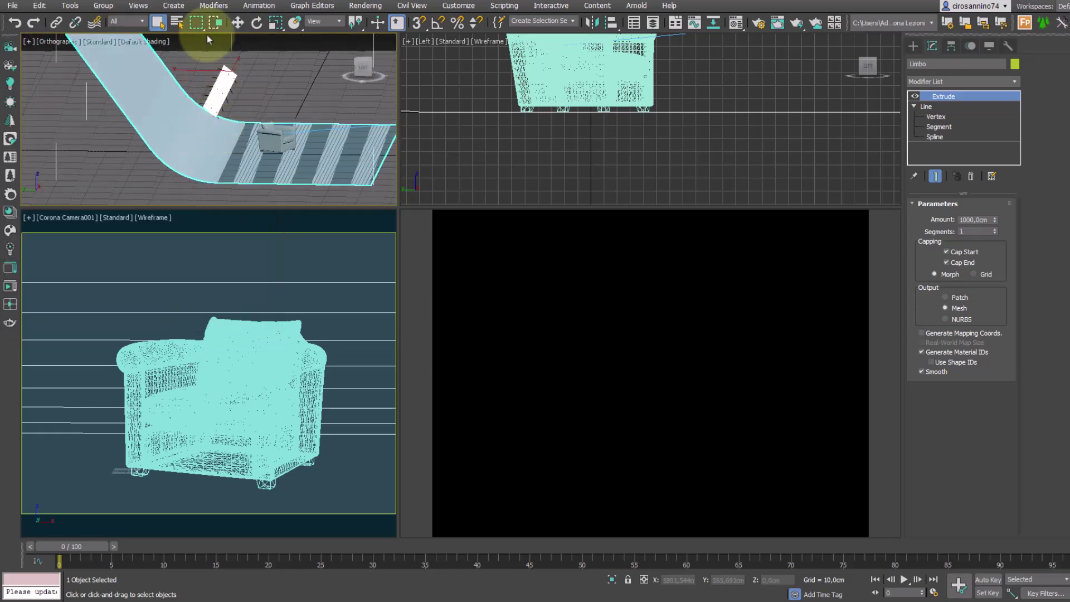
left_click(238, 22)
left_click(218, 89)
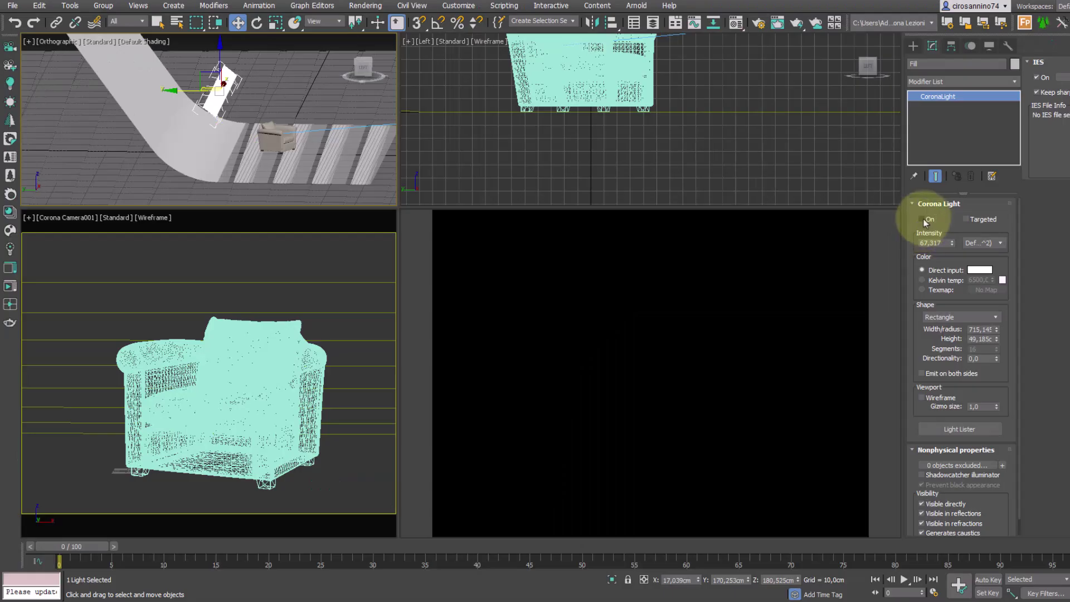
Step: Switch the Fill light on and toggle the viewport layout back with Alt+W
left_click(922, 220)
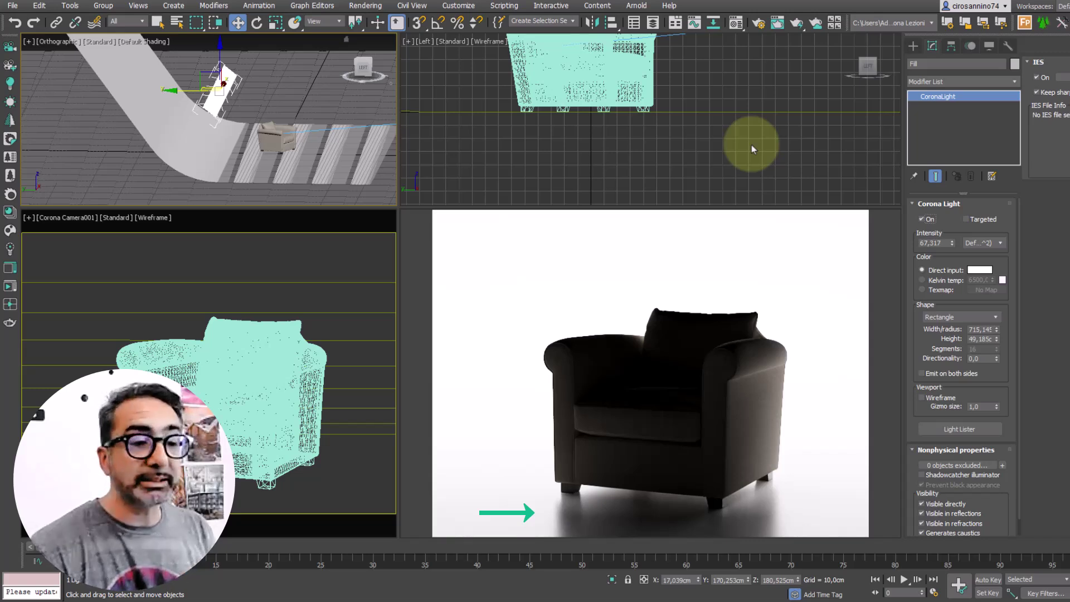
key("alt+w")
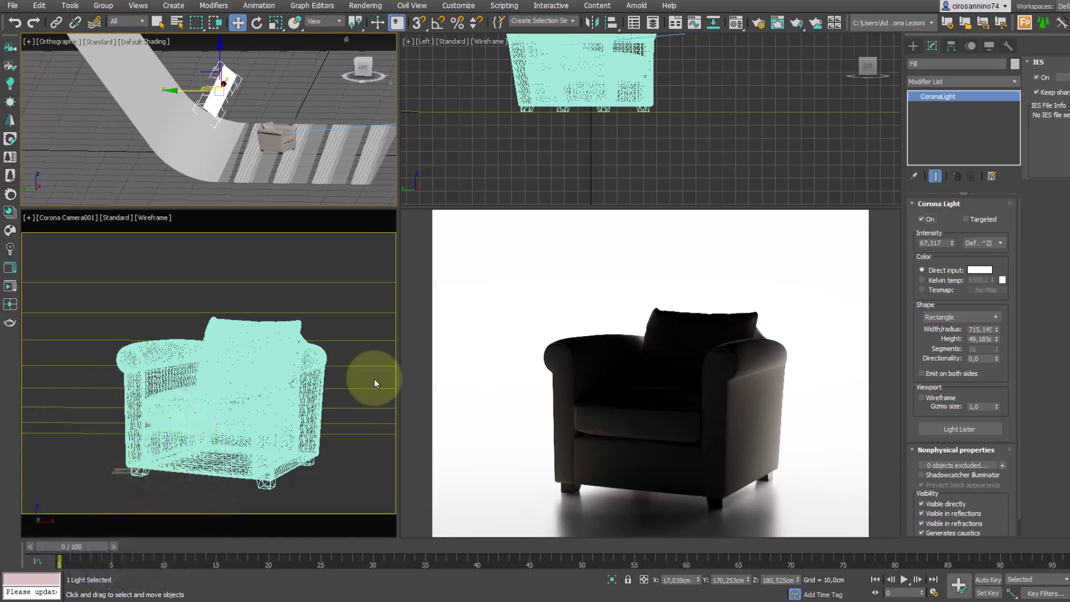
Step: Aim the light at the armchair by picking the armchair as its target
middle_click_drag(346, 162, 299, 114, "alt")
scroll(283, 136, "down", 5)
right_click(299, 111)
left_click(333, 36)
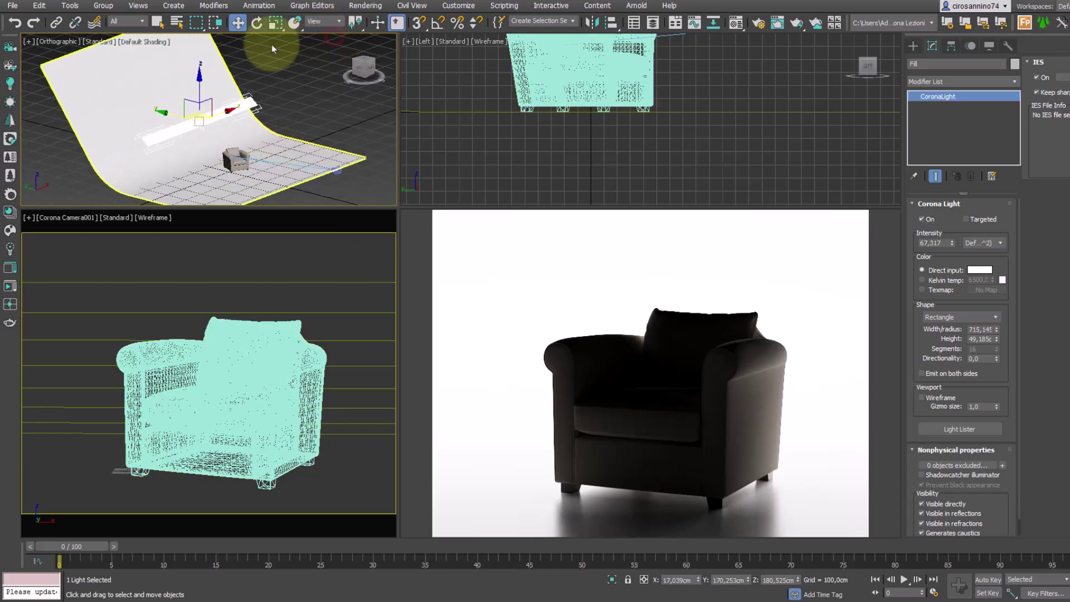
key("h")
double_click(60, 81)
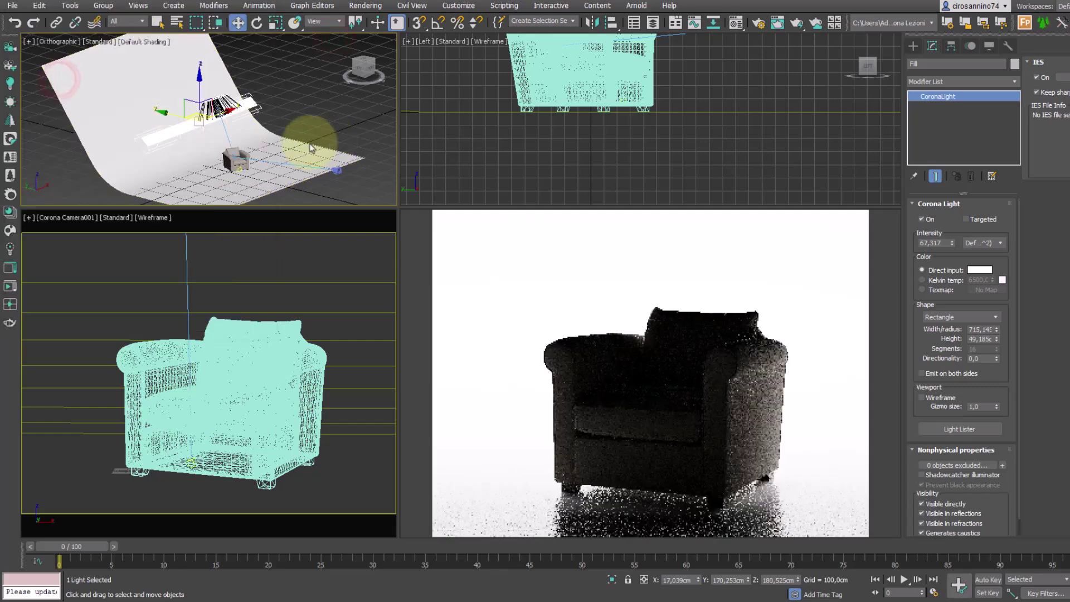
Step: Select the overhead Primary light and switch it on
middle_click_drag(296, 147, 269, 114, "alt")
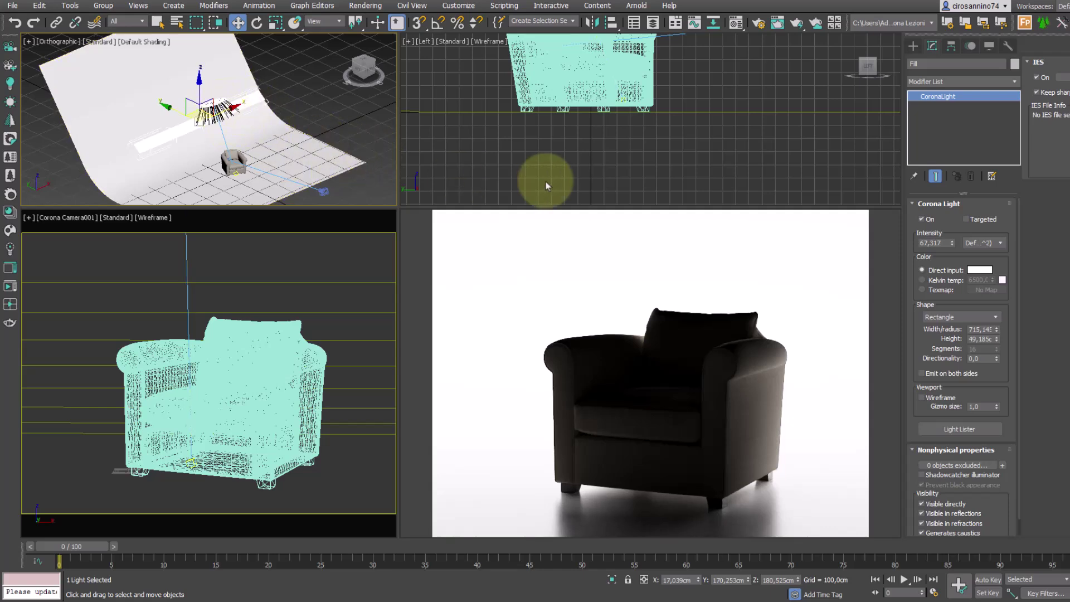
left_click(344, 123)
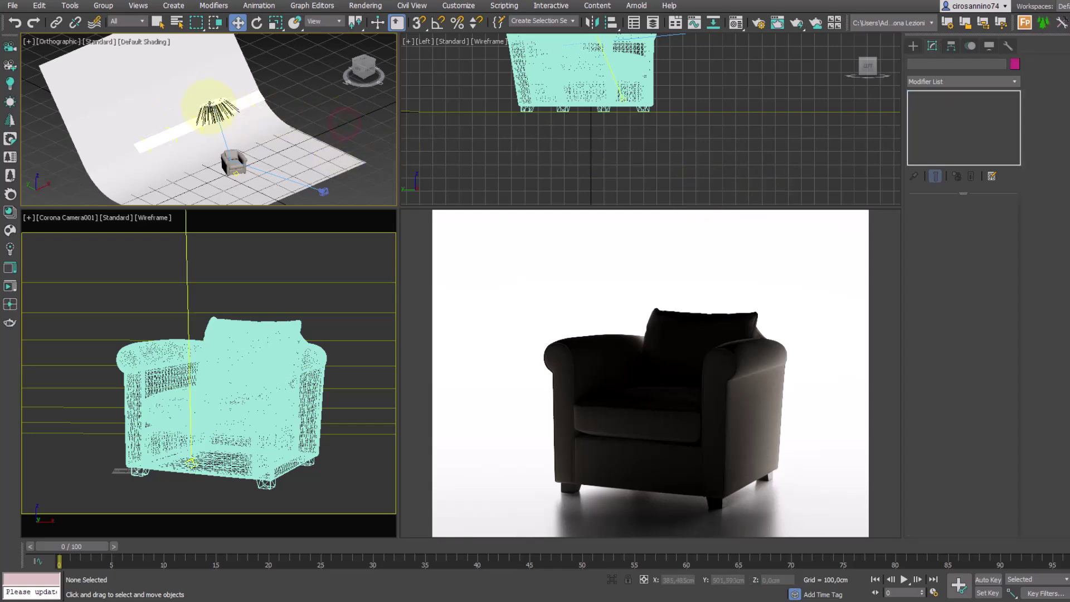
left_click(212, 104)
left_click(921, 220)
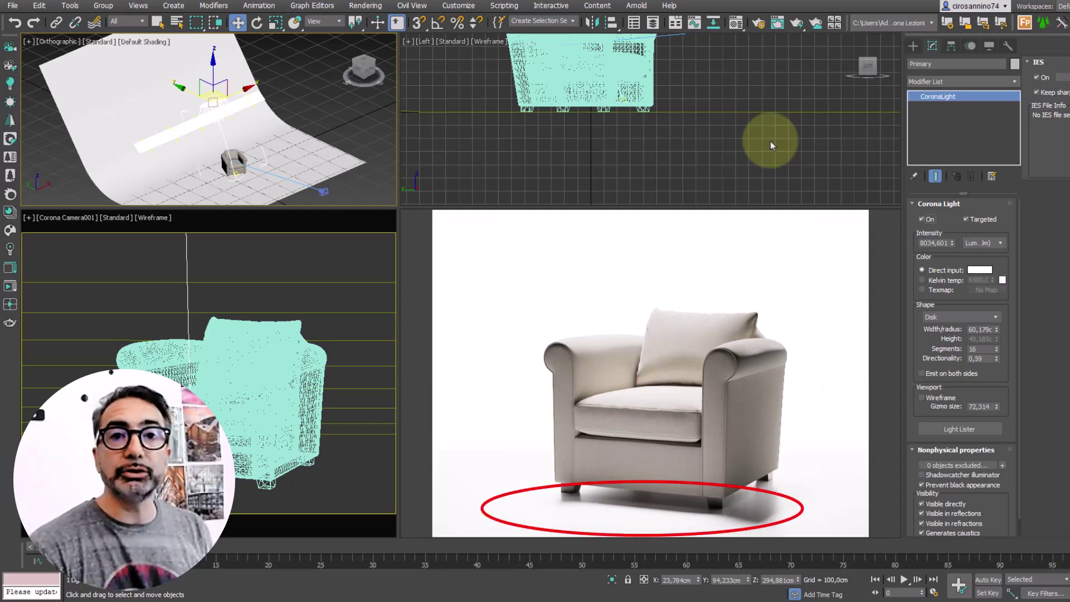
left_click(920, 219)
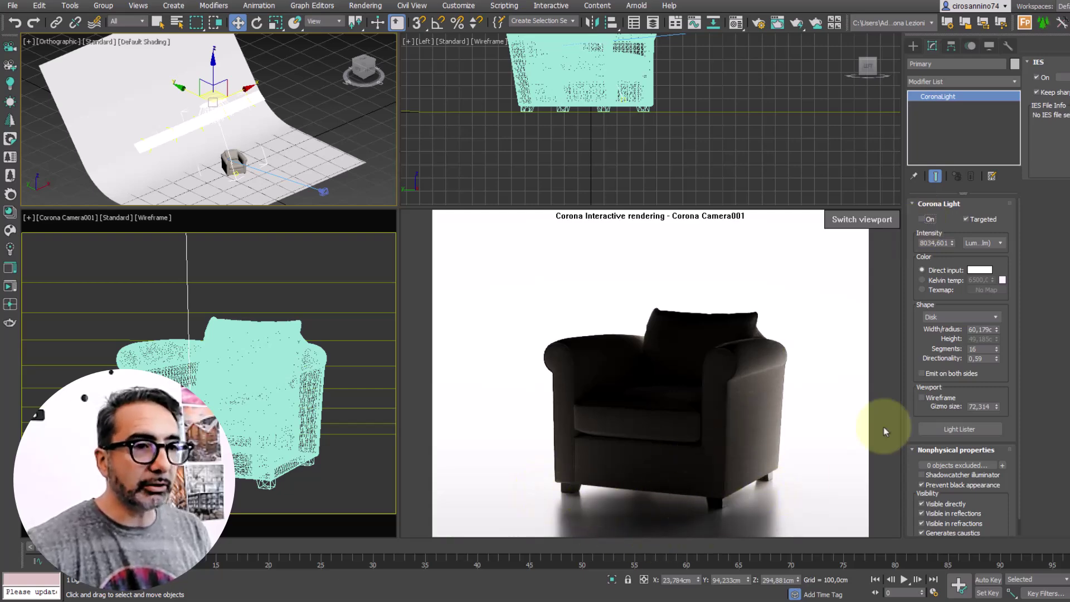
left_click(920, 219)
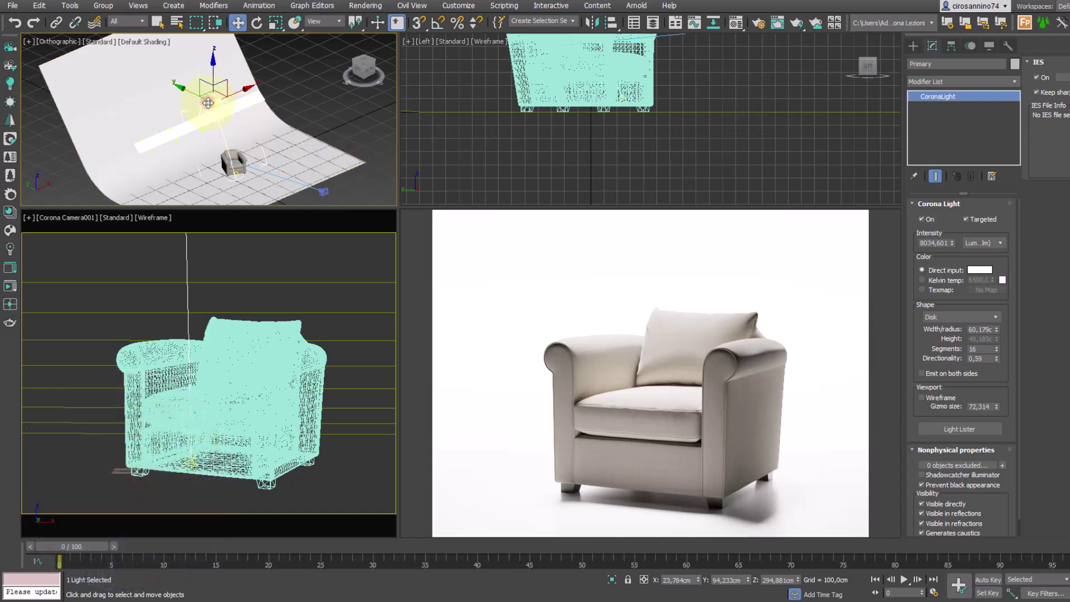
Step: Add the Limbo backdrop to the Primary light's Exclude list
left_click(954, 467)
left_click(380, 220)
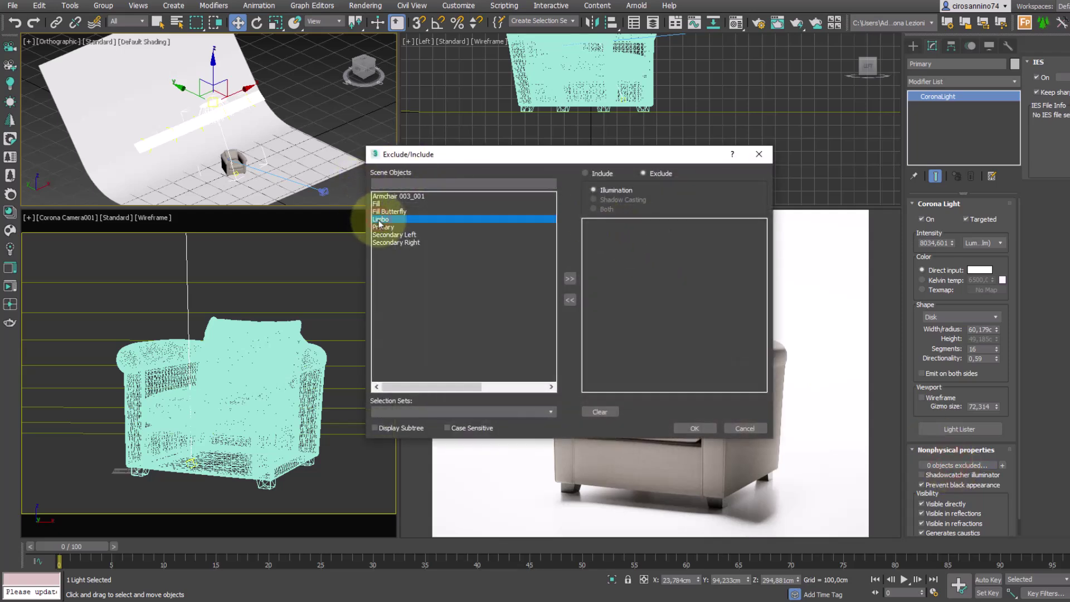
left_click(570, 279)
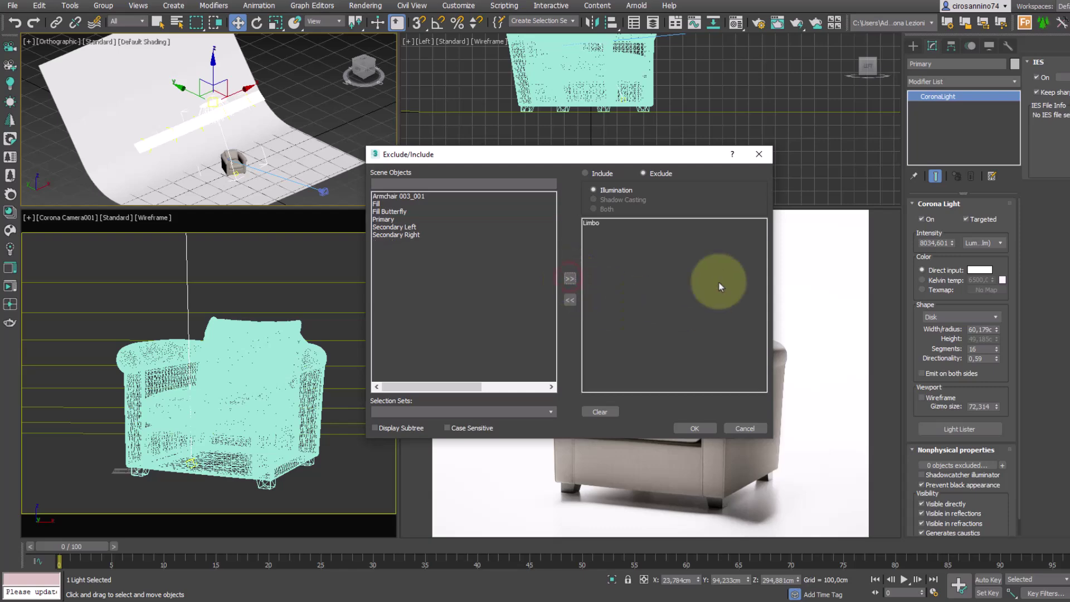
left_click(694, 427)
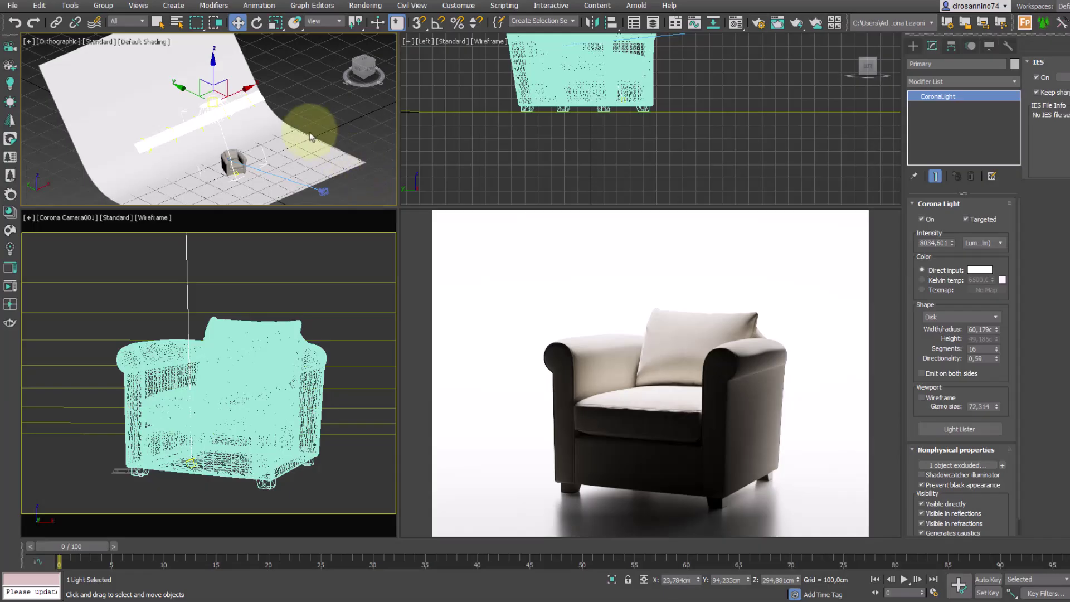
Step: Unhide the Secondary Left light using Unhide by Name
left_click(311, 116)
right_click(310, 116)
left_click(363, 63)
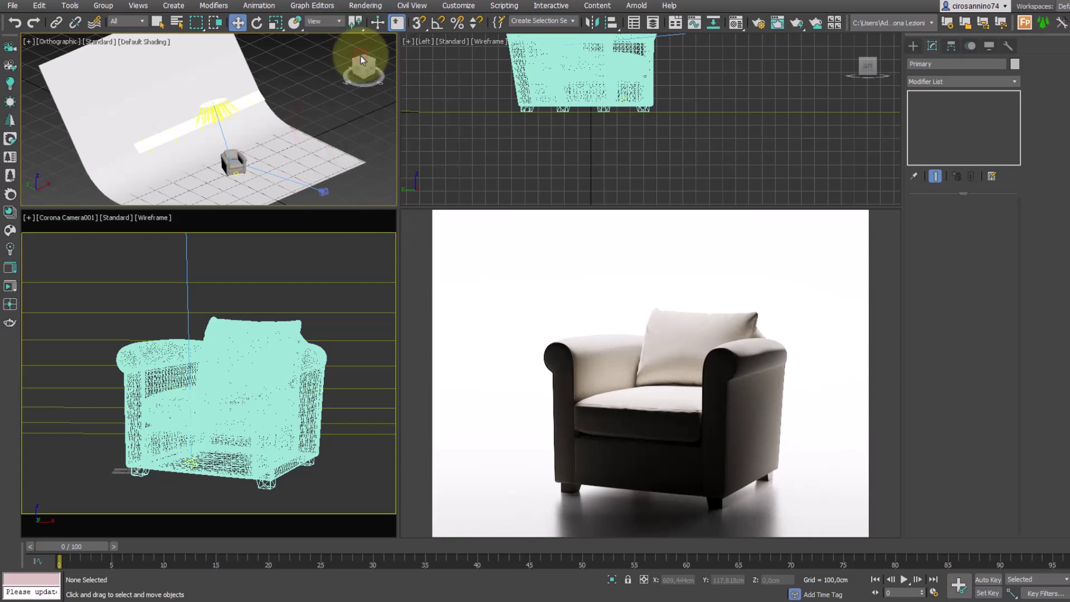
double_click(68, 83)
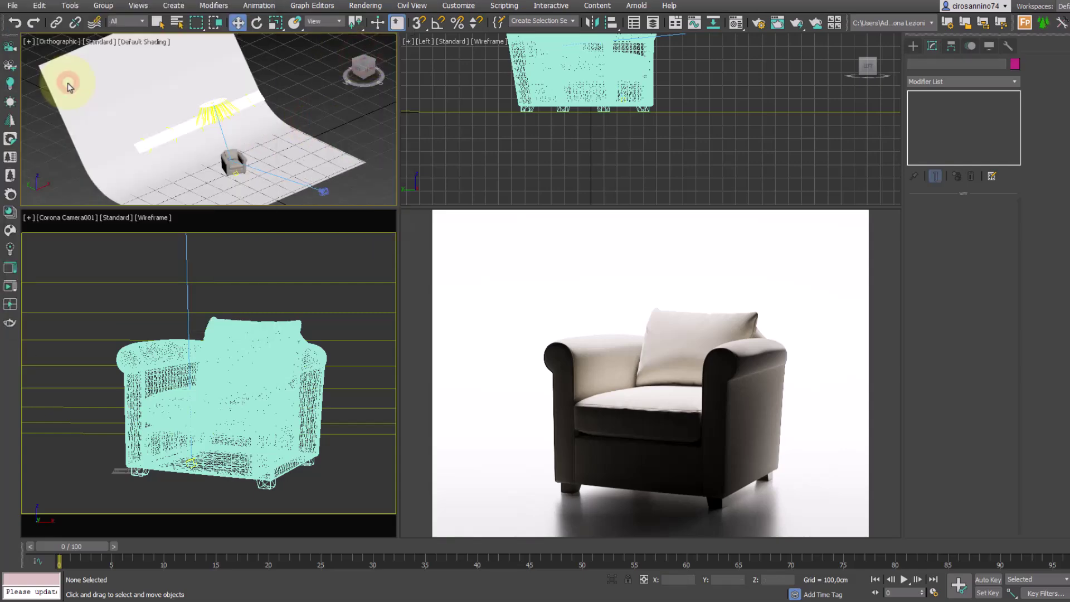
Step: Unhide the Secondary Right light using Unhide by Name
right_click(312, 103)
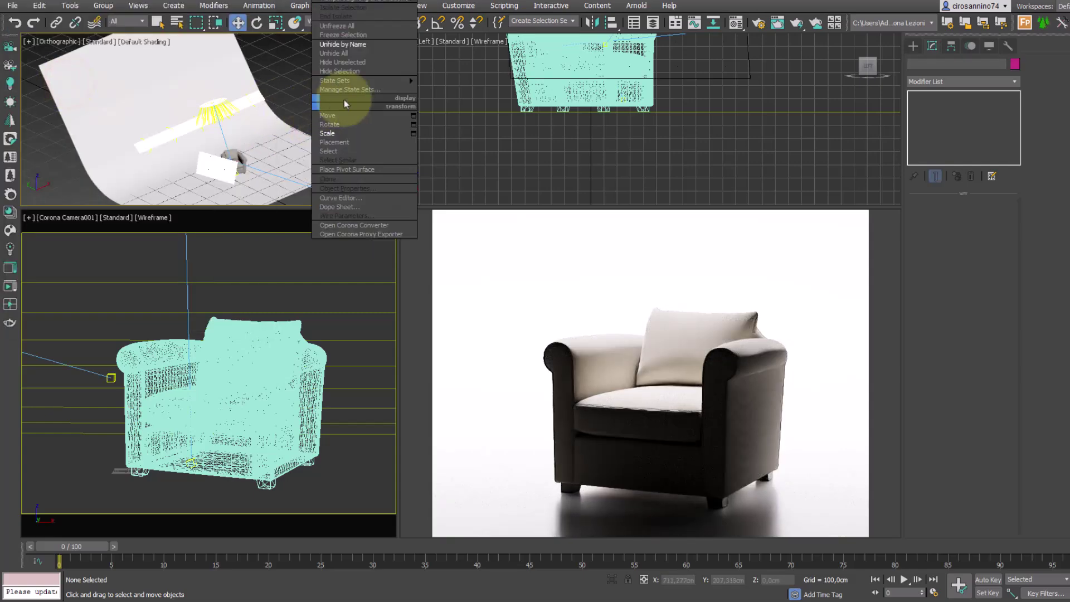
left_click(357, 44)
left_click(102, 84)
double_click(103, 83)
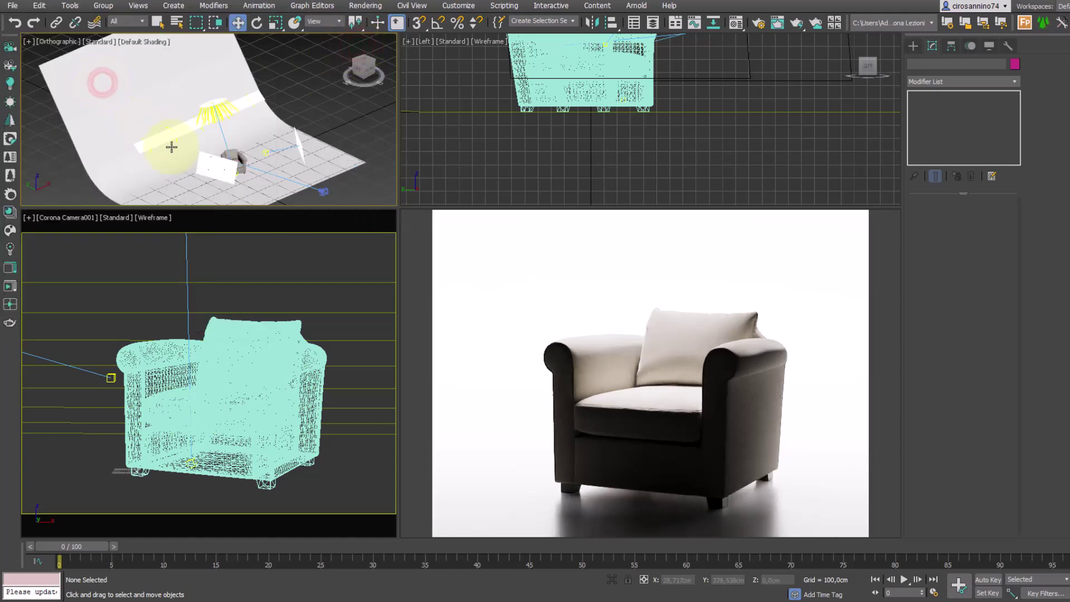
Step: Switch Secondary Left on and lower its intensity, then set Secondary Right's intensity to 0.18
left_click(217, 162)
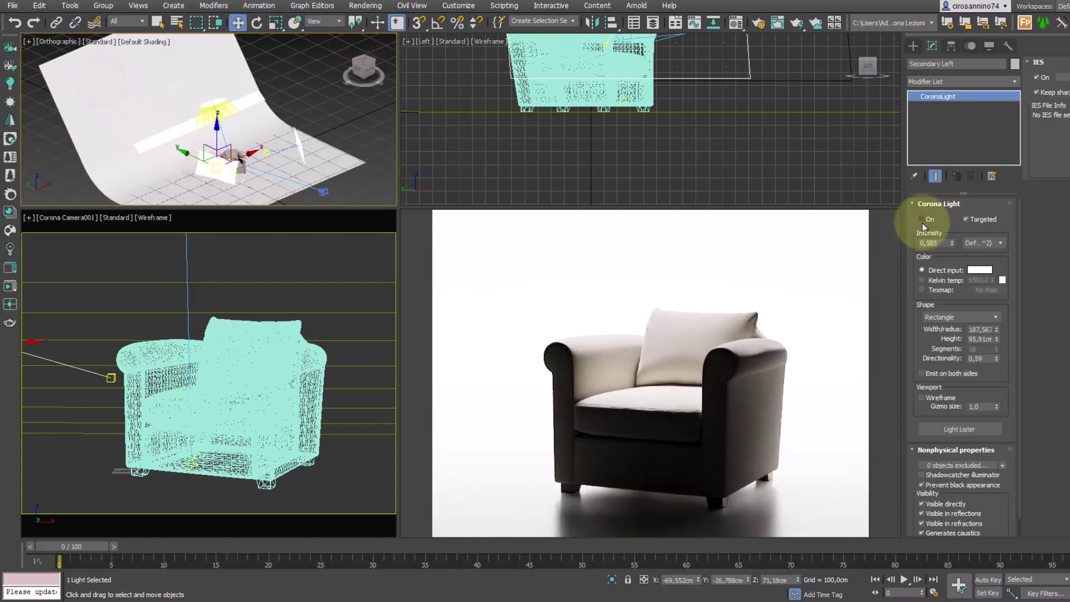
left_click(921, 221)
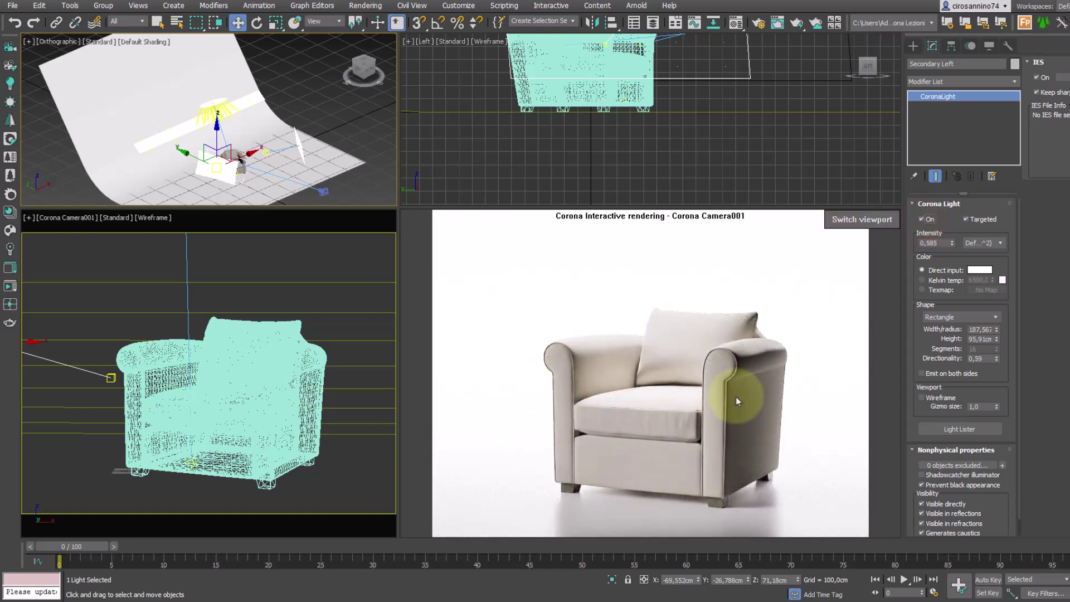
left_click_drag(952, 246, 954, 240)
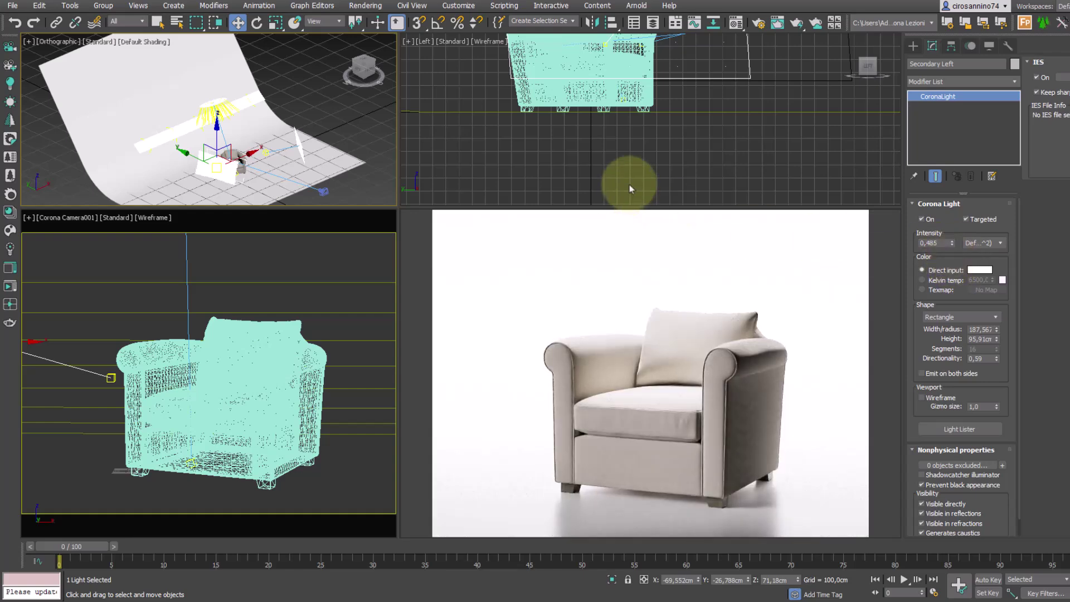
left_click(299, 140)
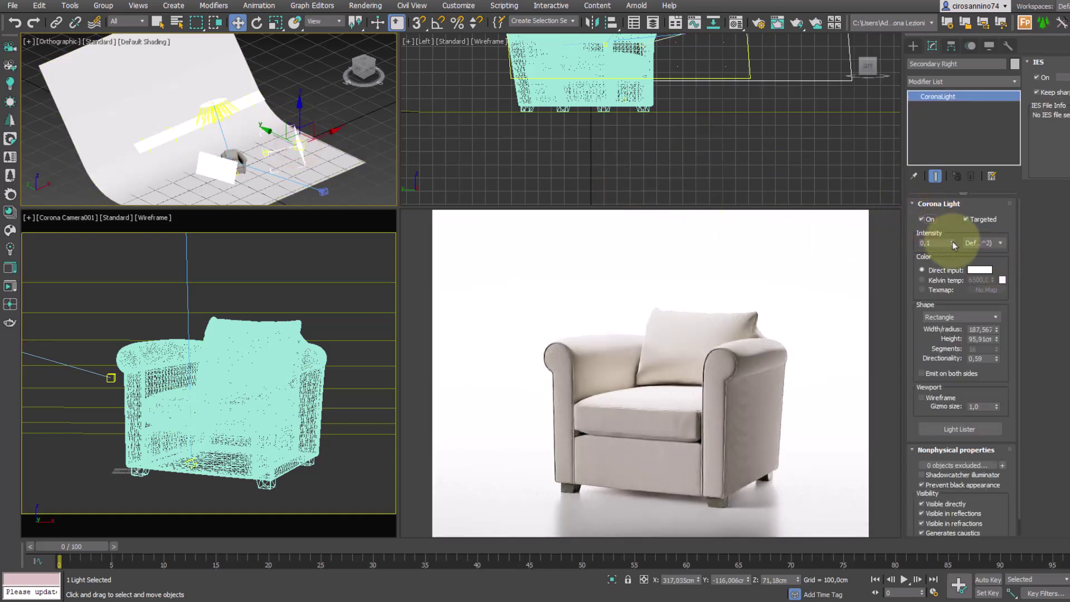
left_click_drag(951, 243, 954, 241)
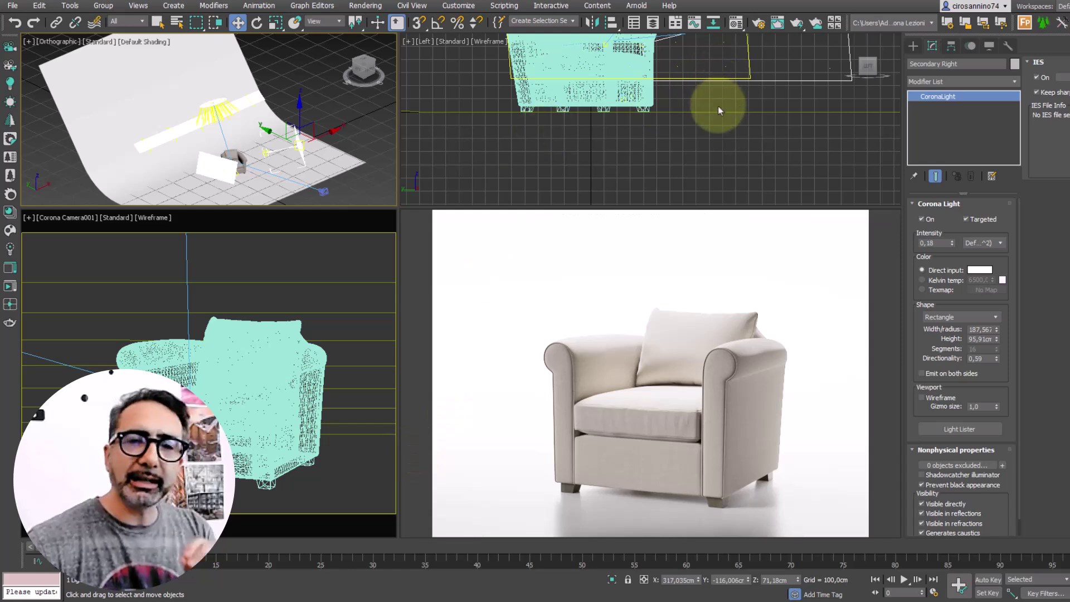
Step: In the Material Editor, drag White Physical's Base Layer Level down to 0,88
left_click(736, 25)
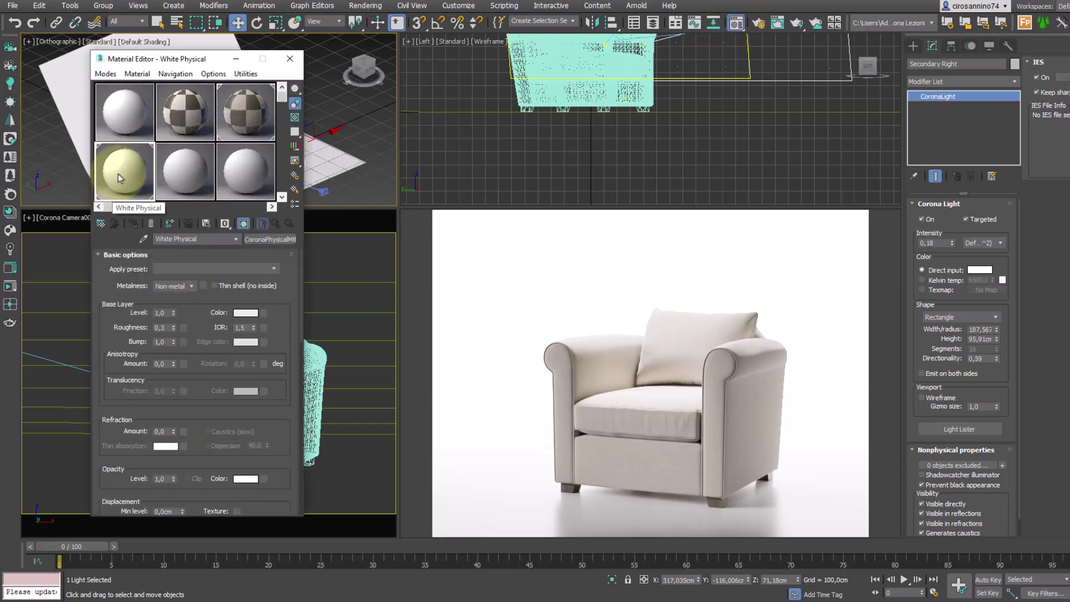
left_click(118, 177)
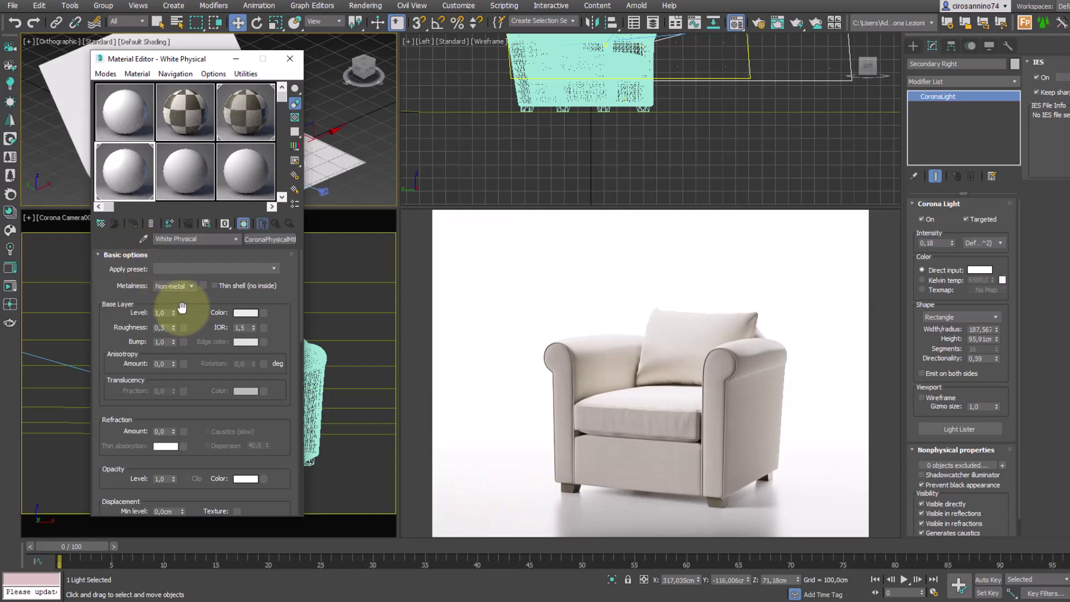
mouse_move(174, 315)
left_mouse_down()
mouse_move(183, 374)
mouse_move(171, 314)
left_mouse_up()
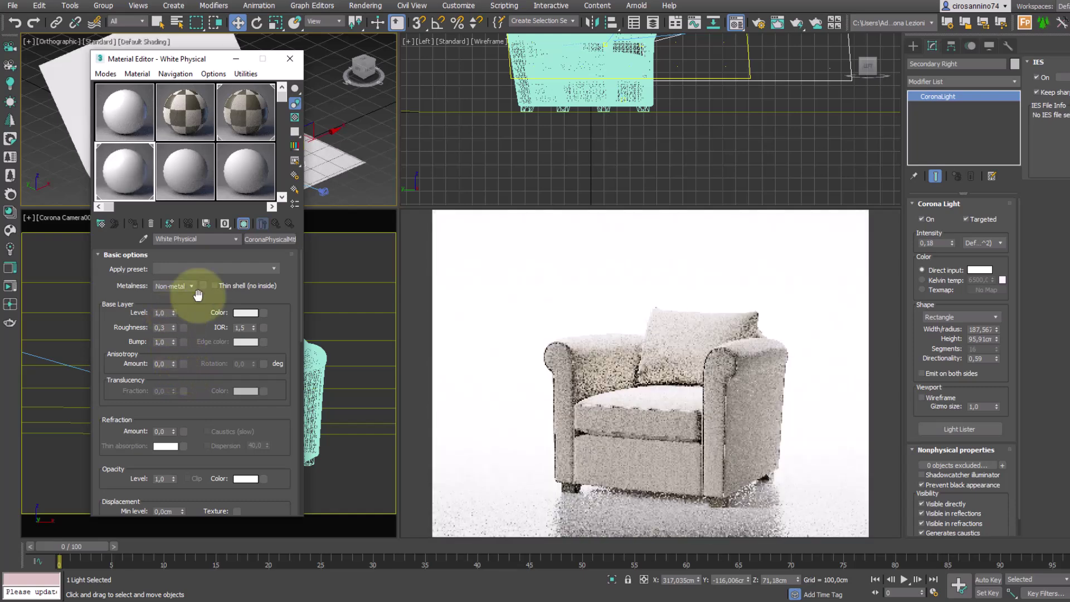
left_click(290, 58)
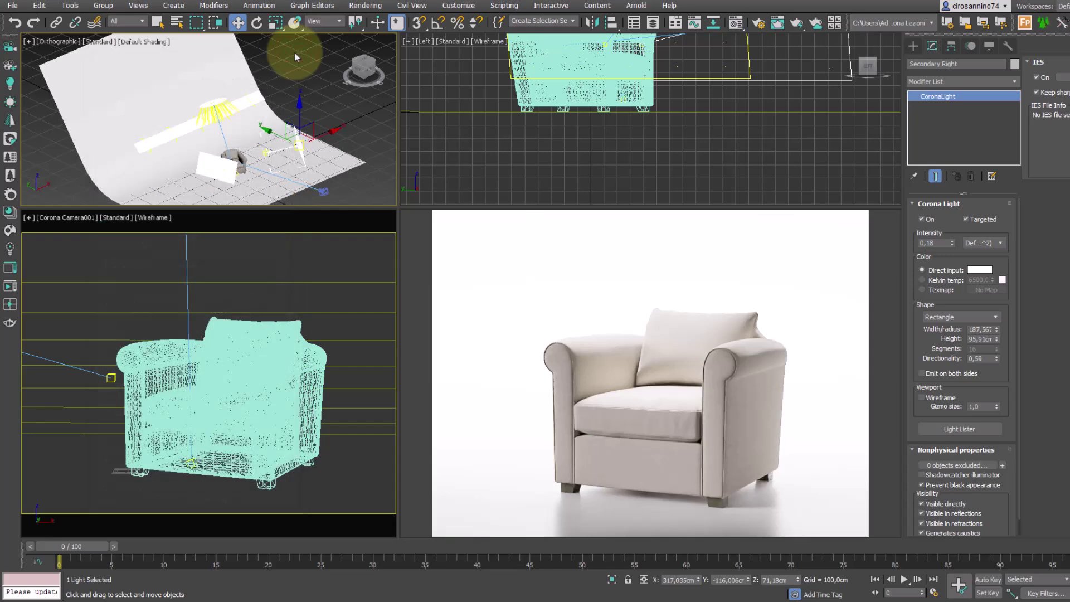
Step: Set the Environment and Effects background colour to mid grey 126
left_click(365, 6)
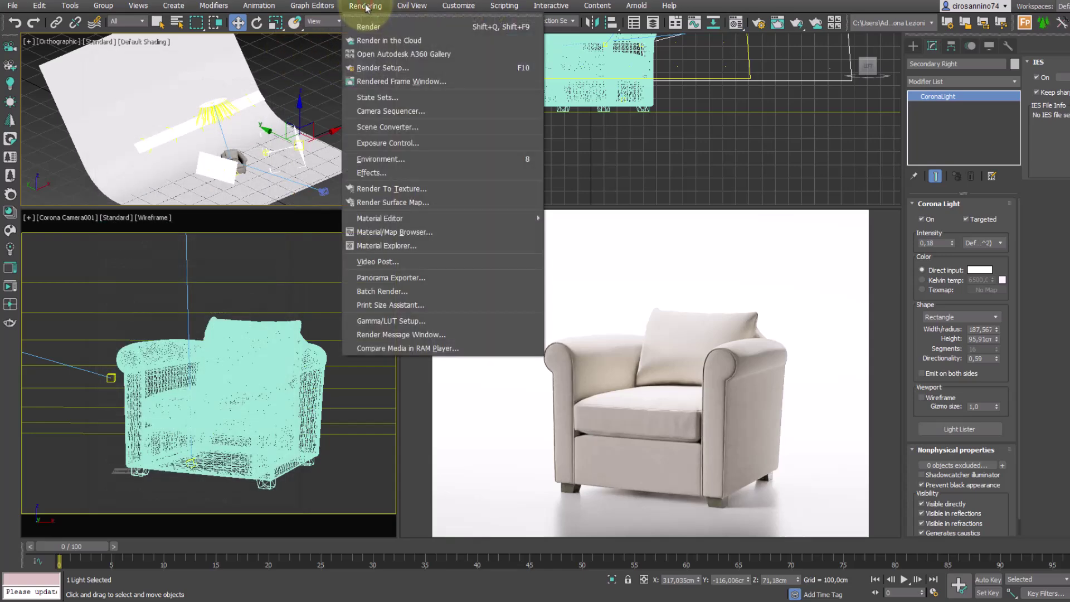
left_click(397, 158)
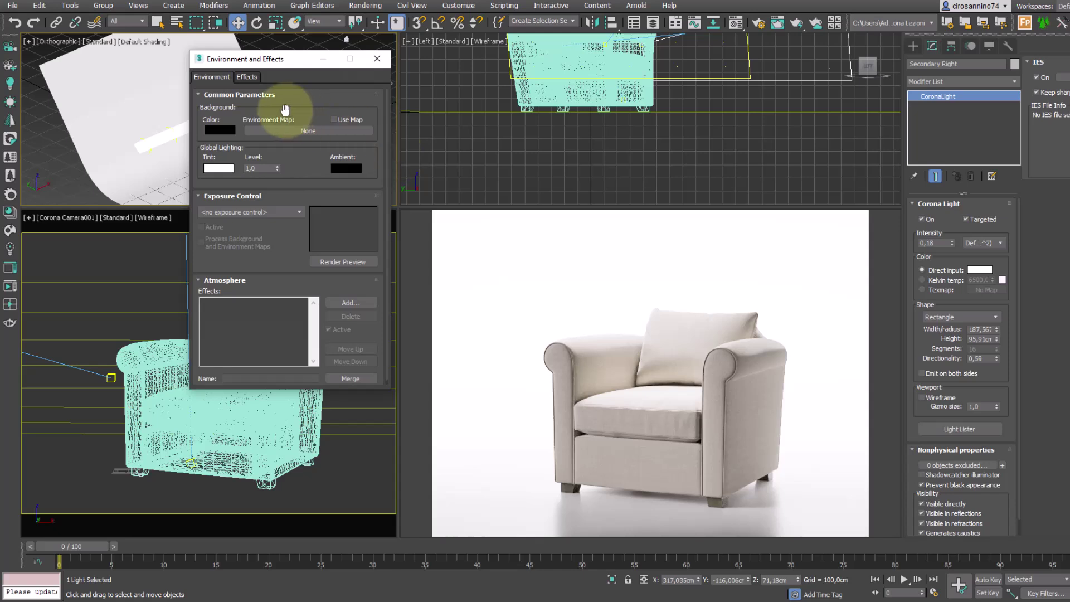
left_click(218, 130)
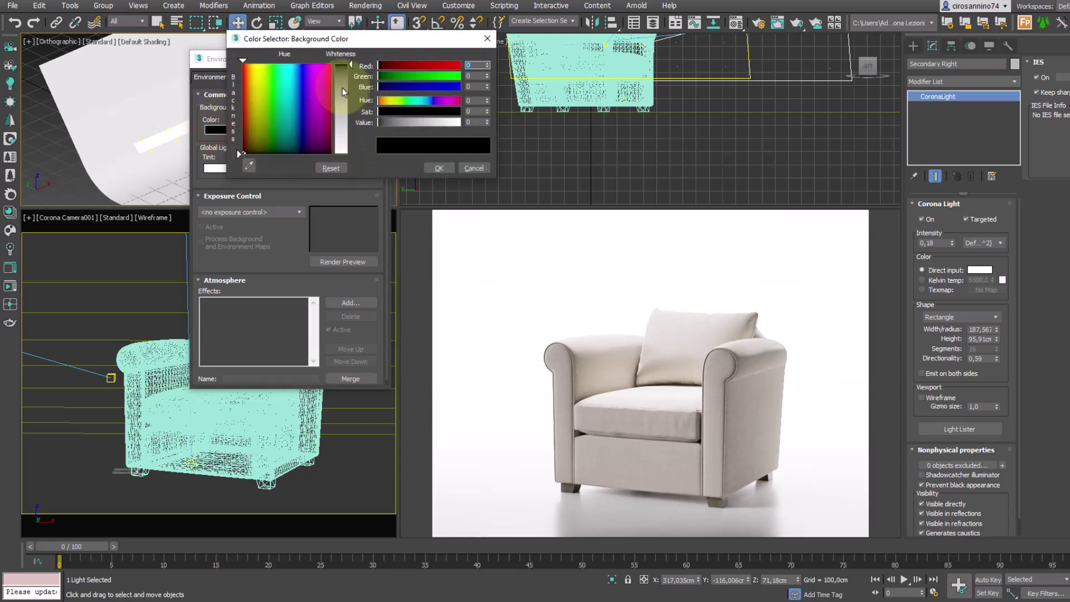
left_click_drag(349, 80, 350, 107)
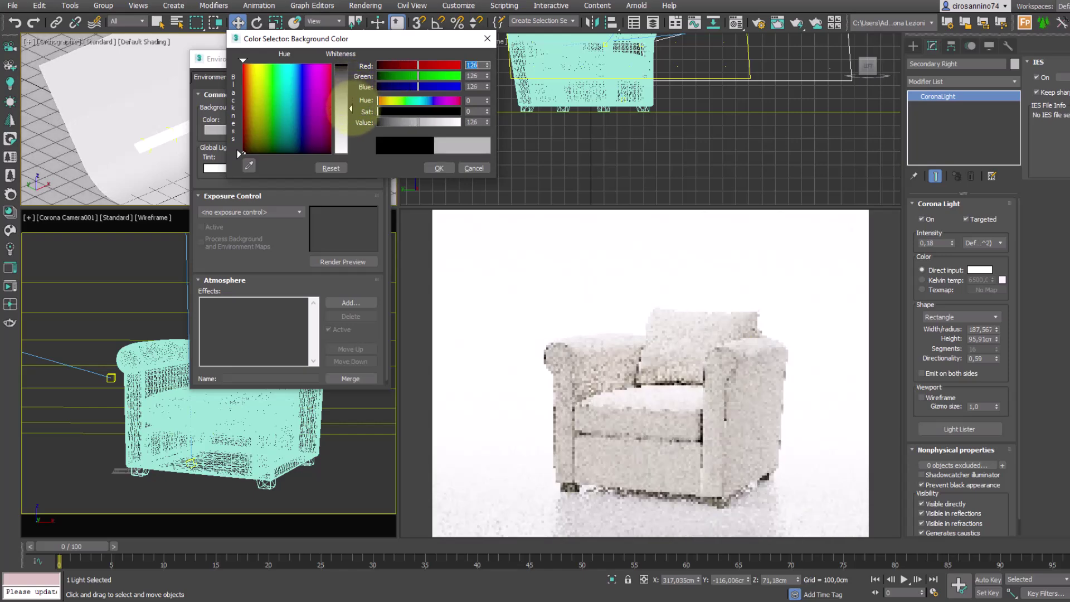
left_click(439, 167)
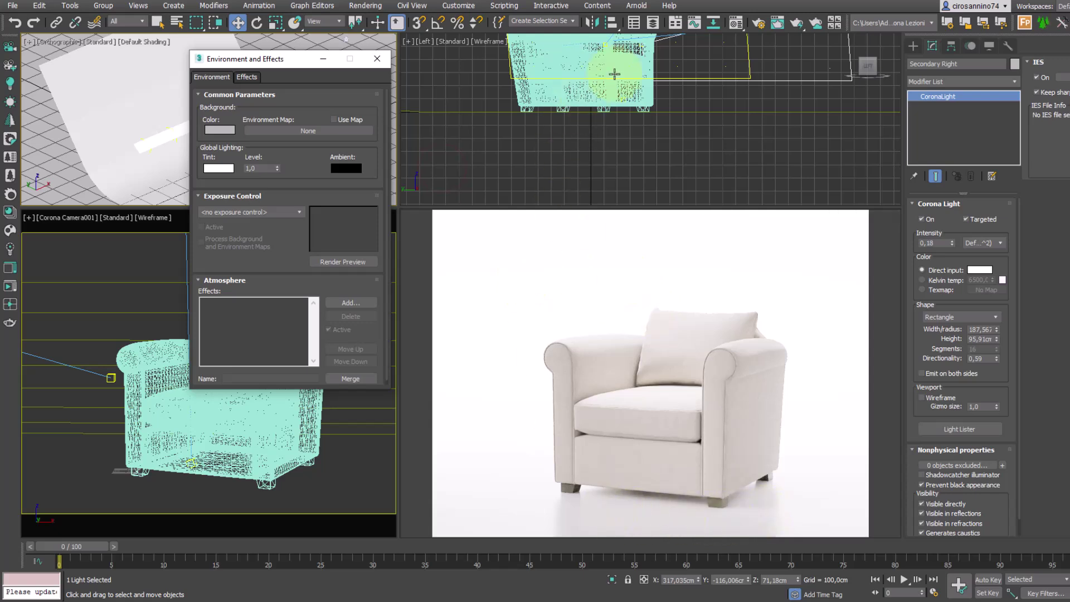
left_click(757, 22)
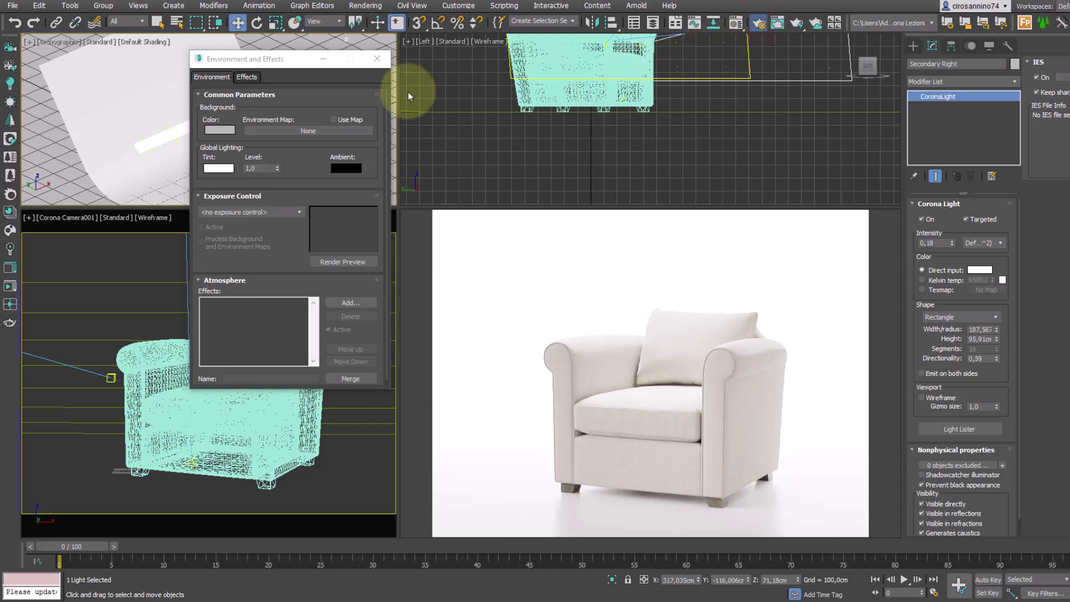
Step: Lower the tone-mapping Simple Exposure to 1,323
left_click(162, 186)
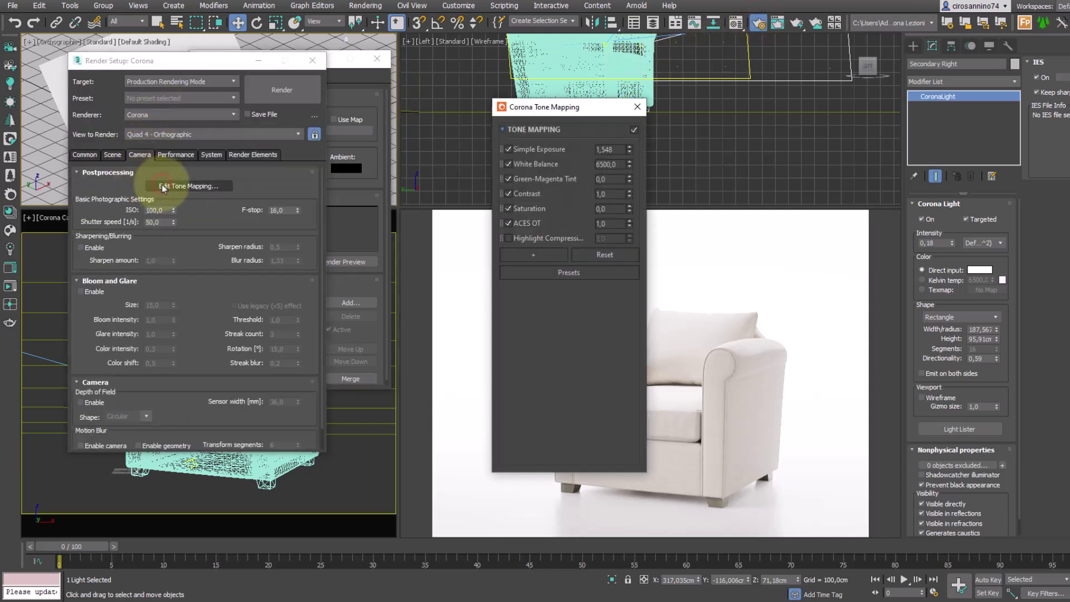
left_click_drag(621, 102, 420, 82)
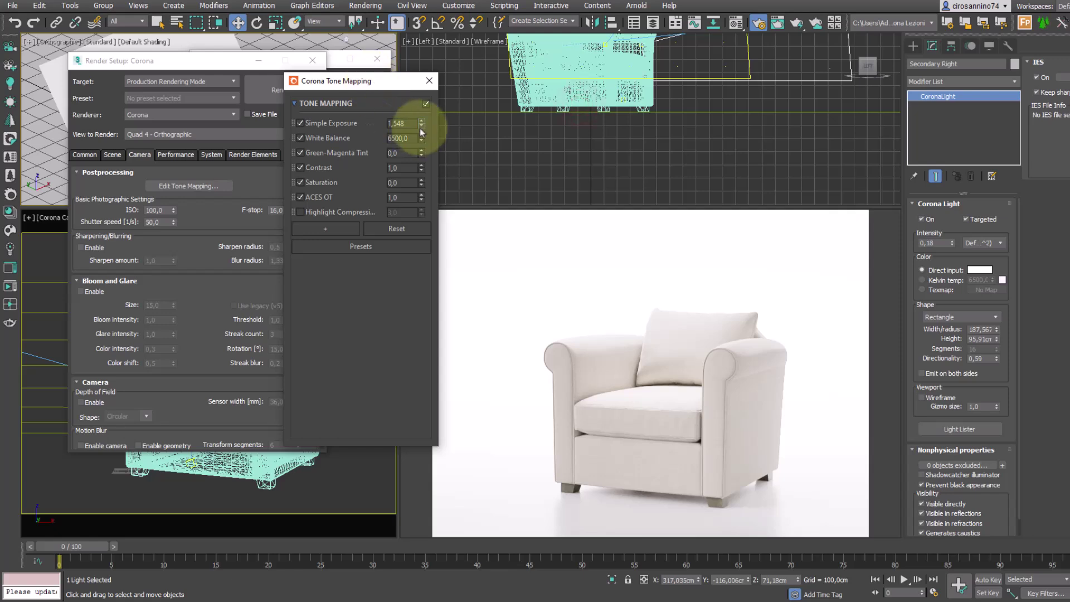
left_click_drag(421, 124, 421, 162)
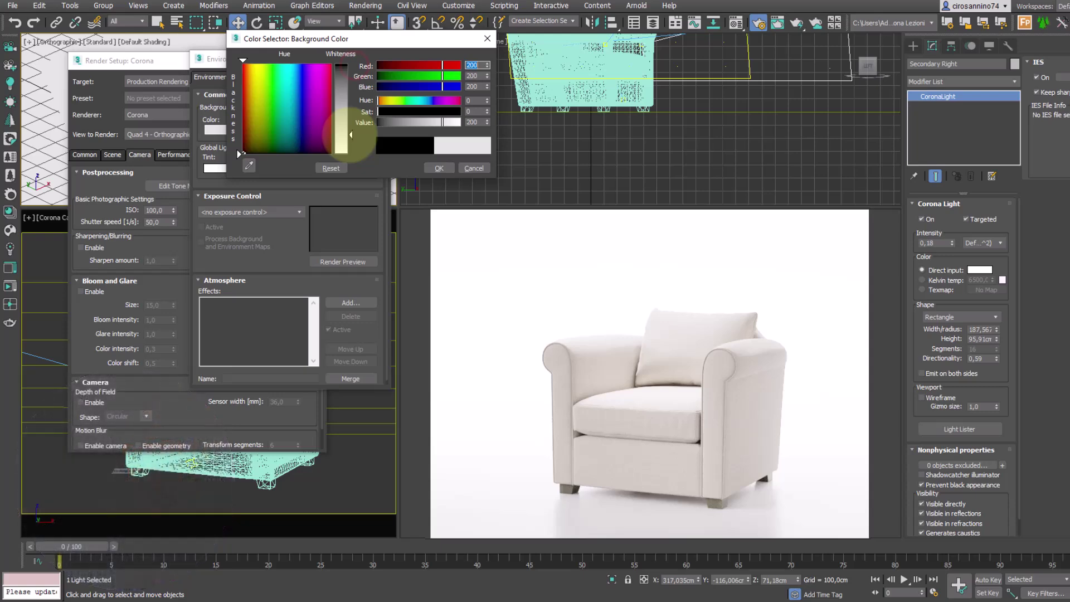
Step: Set the environment background colour back to black (0,0,0) and close the settings windows
left_click_drag(351, 134, 350, 65)
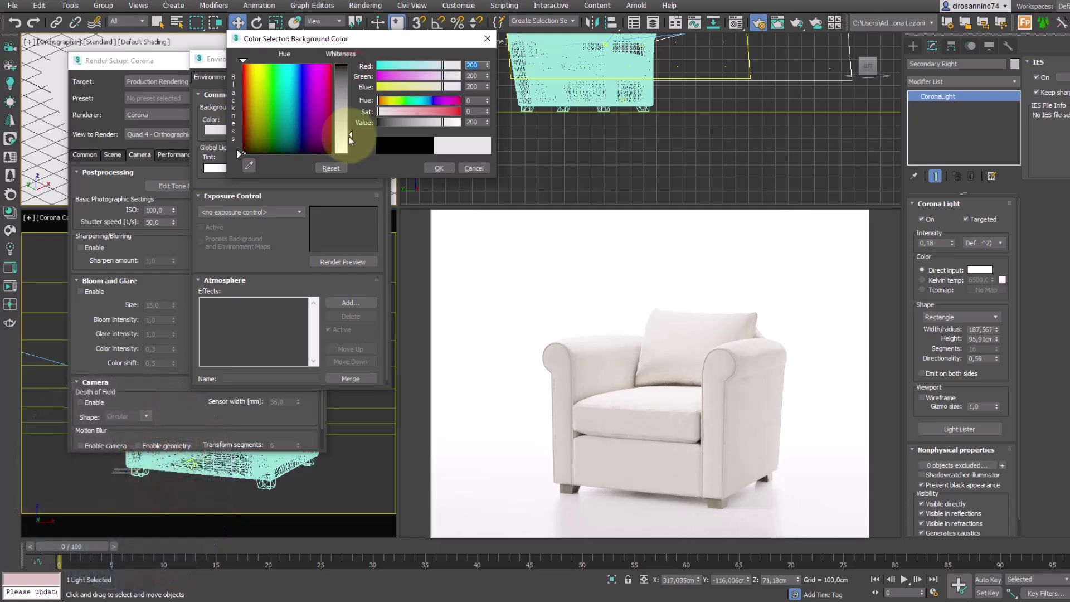
left_click(437, 168)
left_click(375, 57)
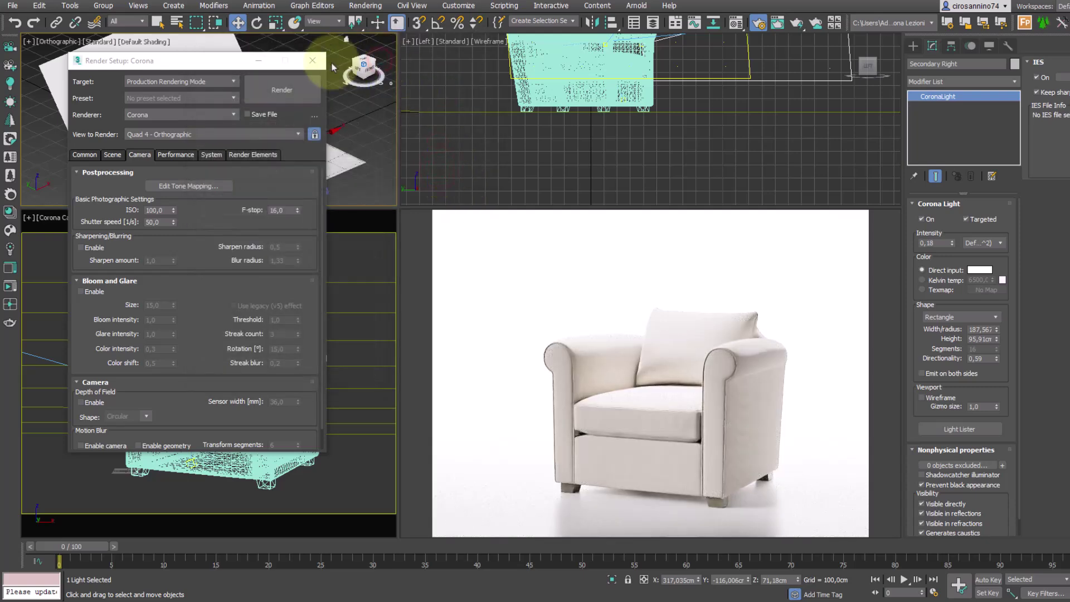
left_click(312, 60)
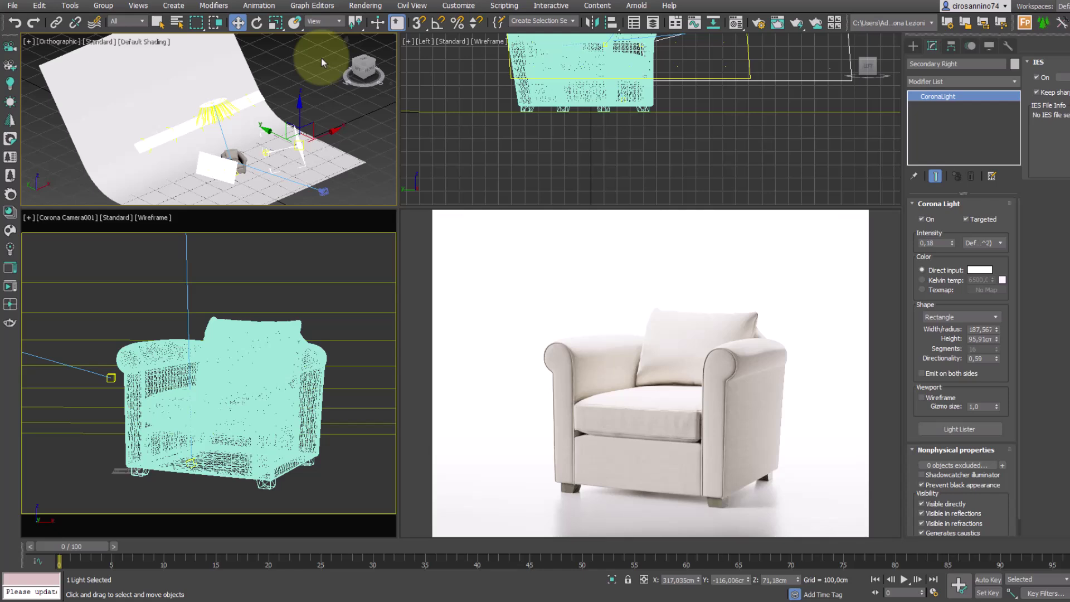
Step: Unhide the Fill Butterfly light by name and select it
left_click(365, 6)
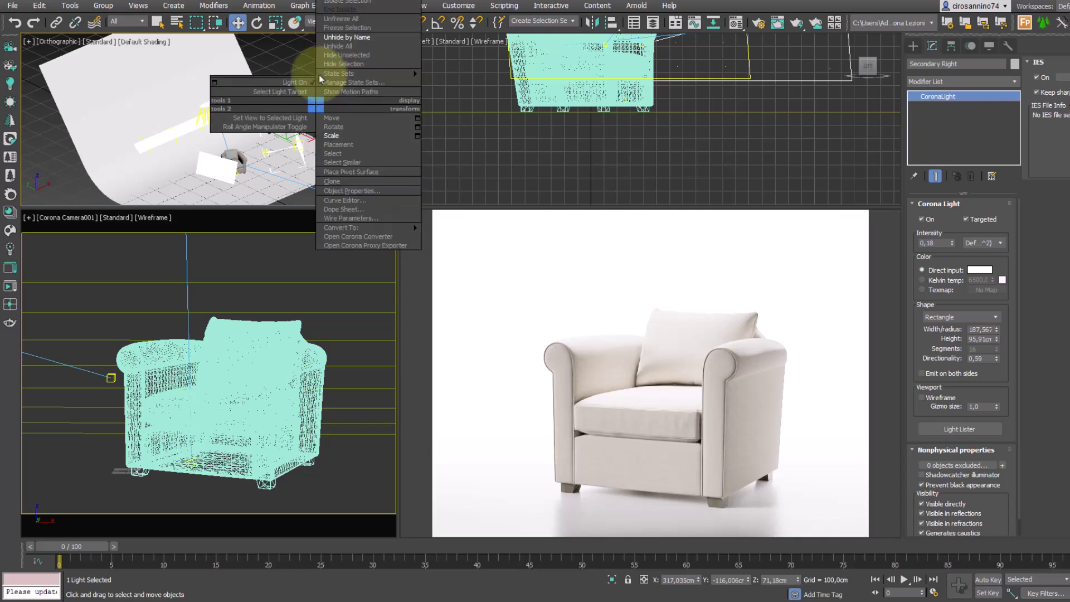
left_click(367, 7)
left_click(129, 67)
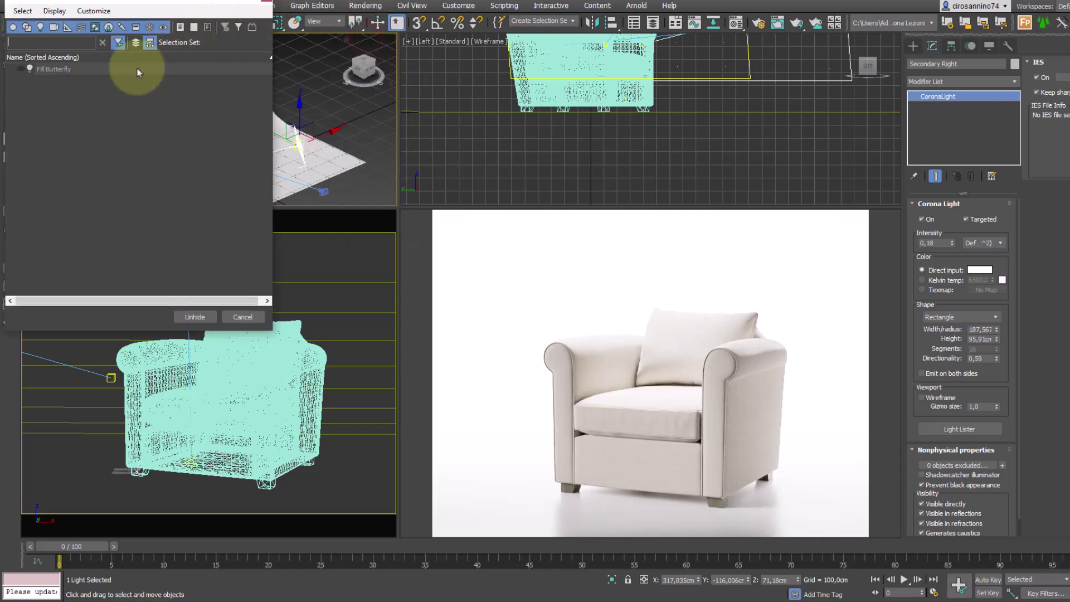
double_click(107, 70)
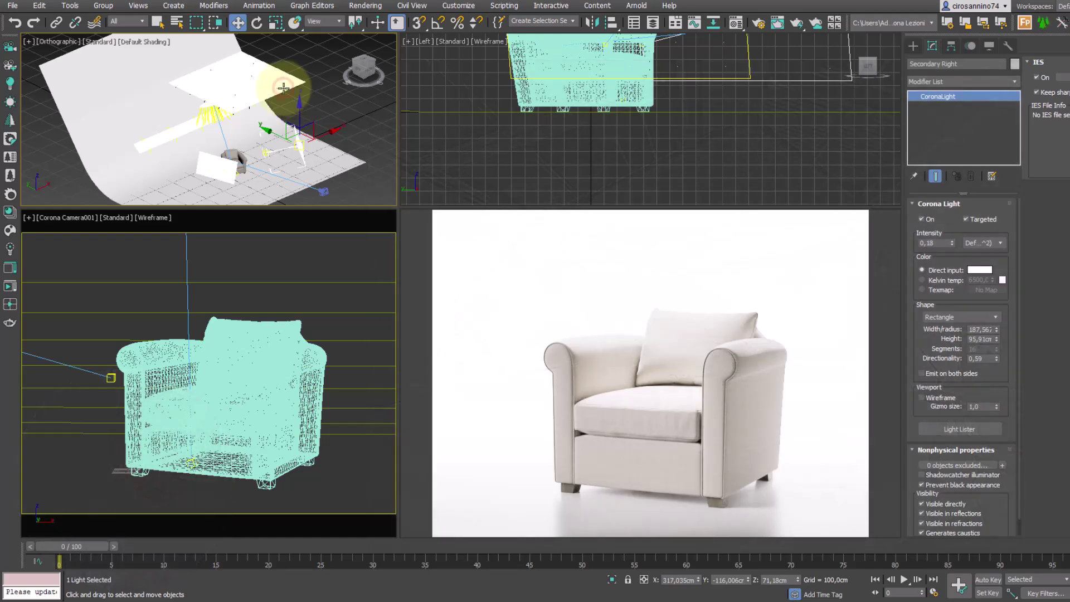
left_click(284, 87)
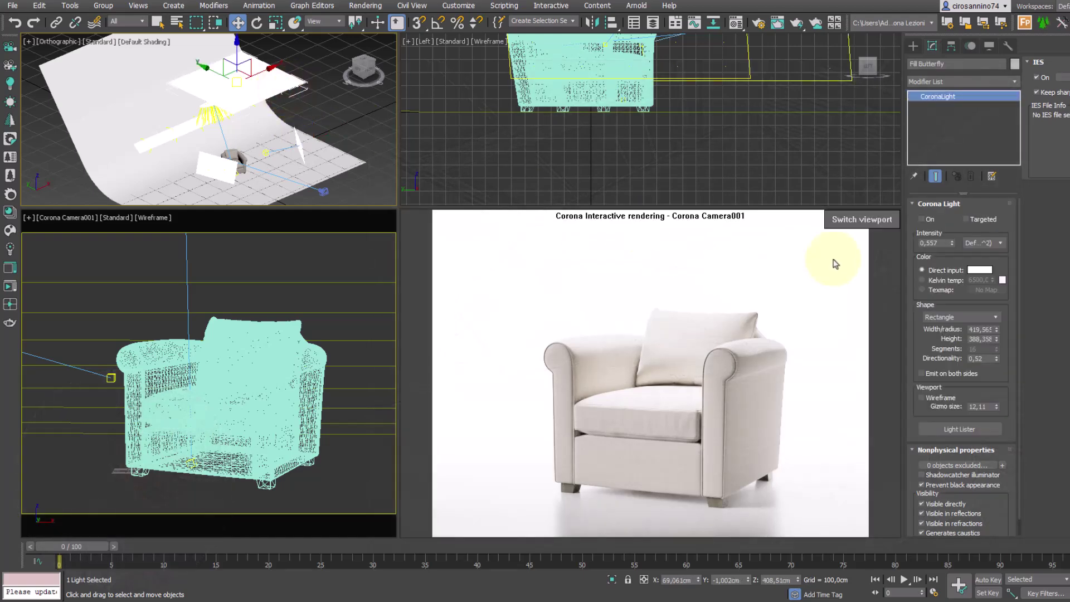
Step: Switch the Fill Butterfly light on and set its intensity to about 0,147
left_click(921, 220)
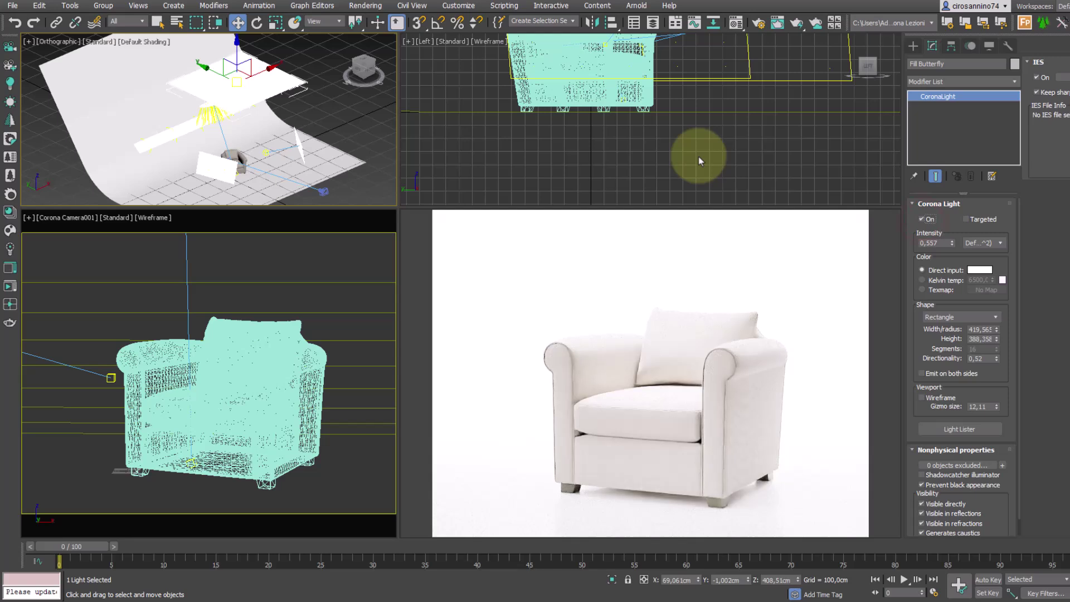
mouse_move(672, 419)
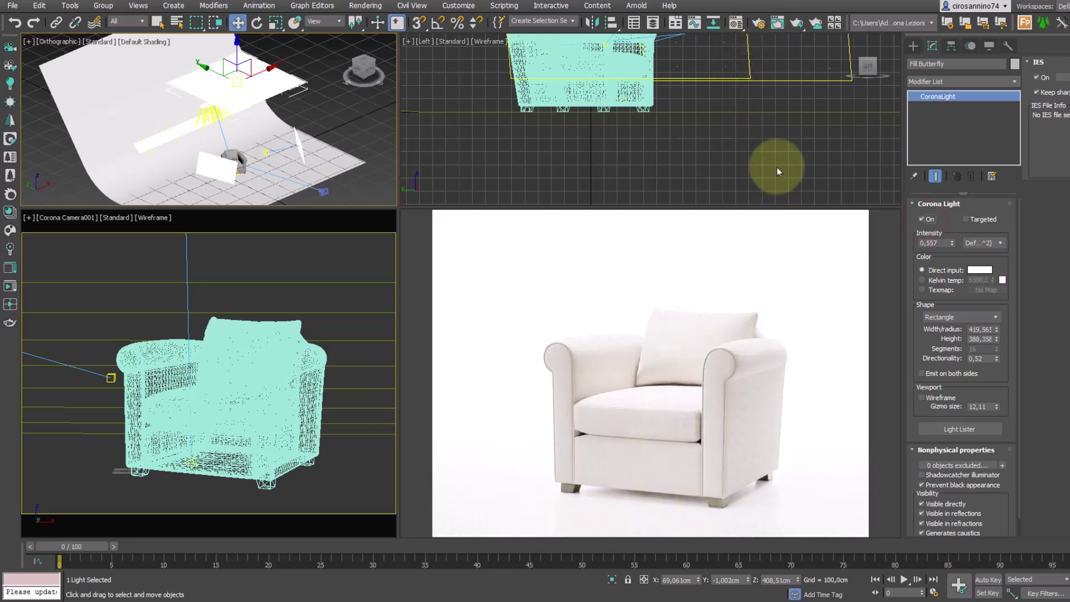
mouse_move(822, 213)
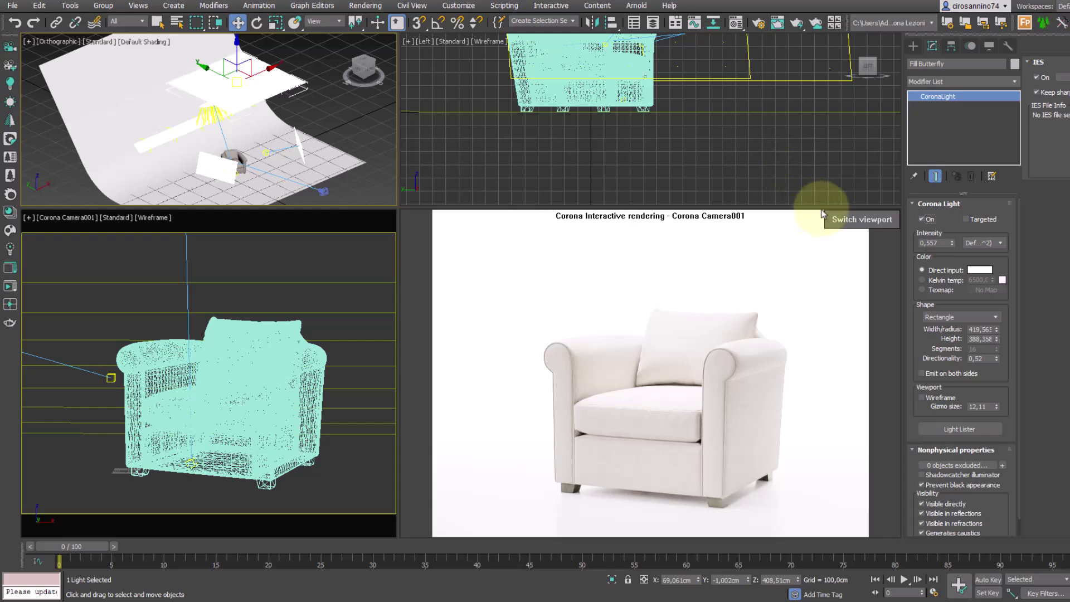
left_click(921, 219)
left_click(921, 220)
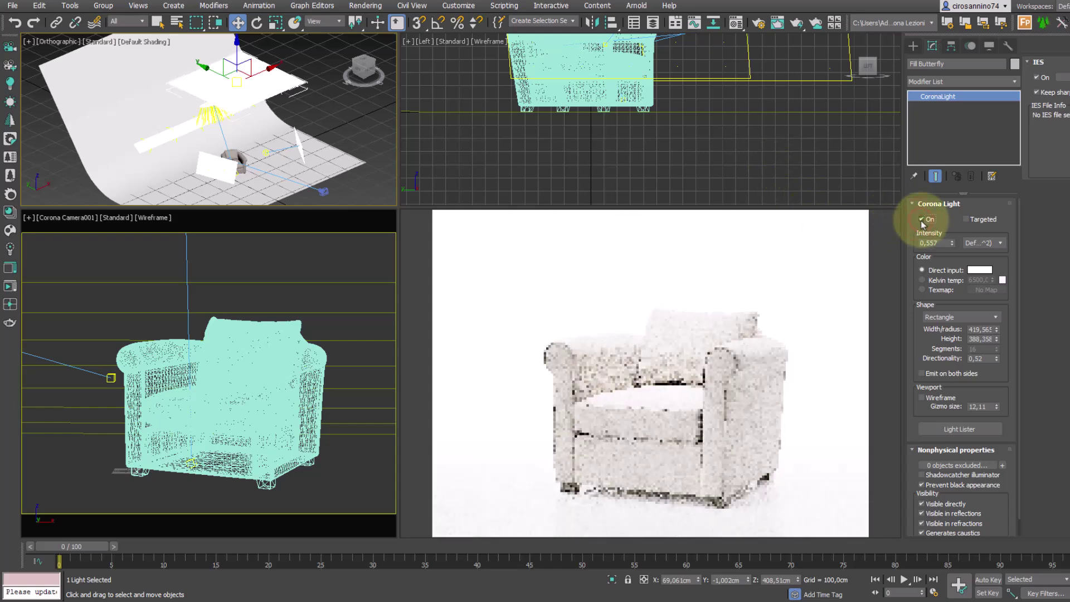
left_click_drag(952, 244, 944, 304)
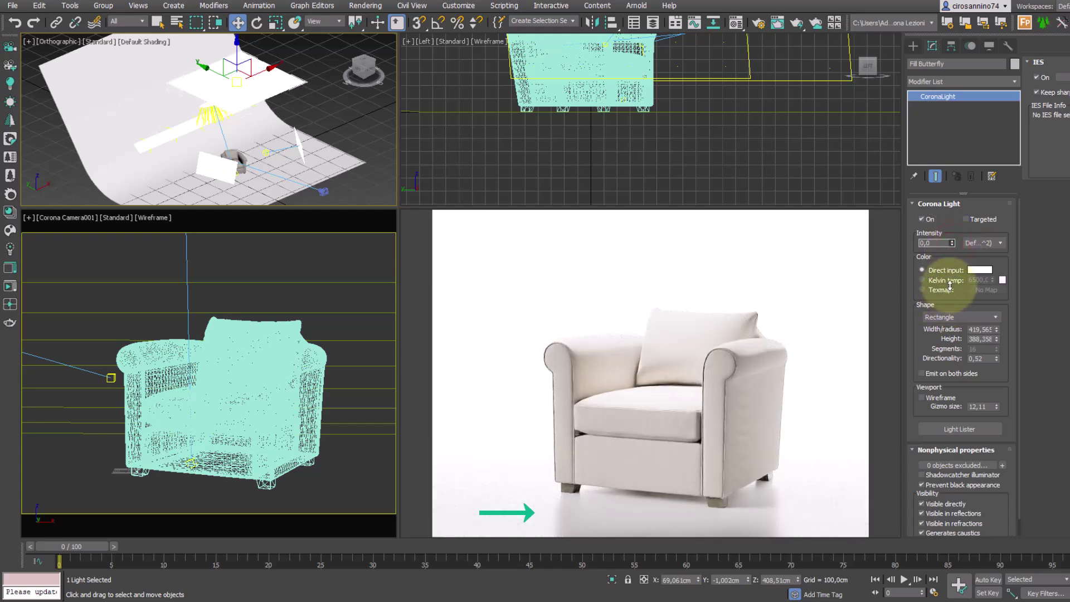
left_click_drag(950, 277, 951, 271)
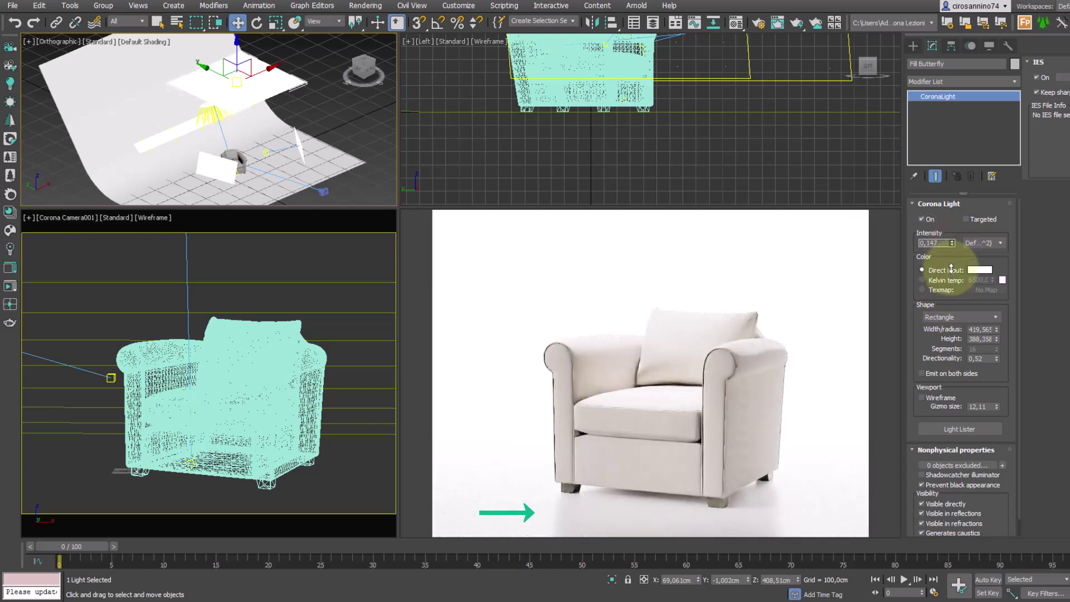